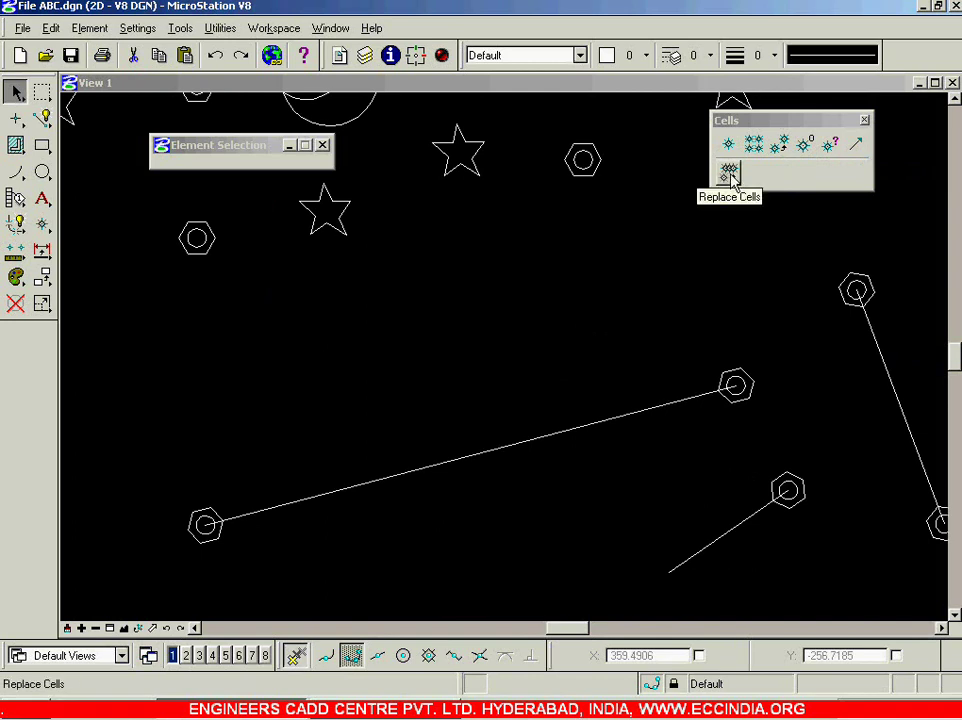
Step: Update a nut cell above the lines from the cell library using Replace Cells with the Update method
click(123, 628)
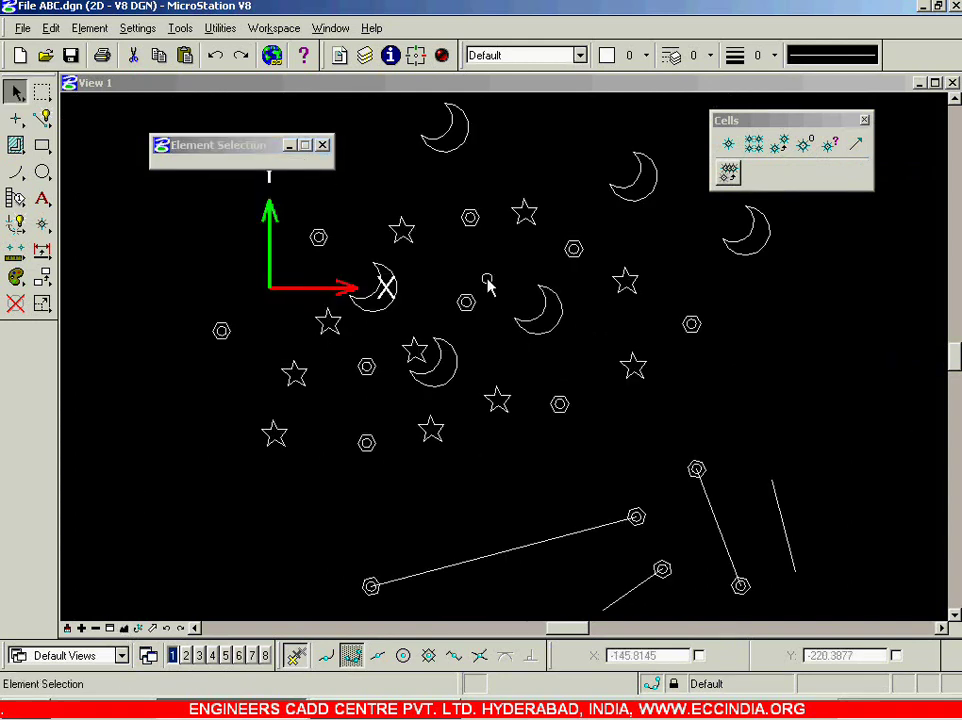
click(729, 177)
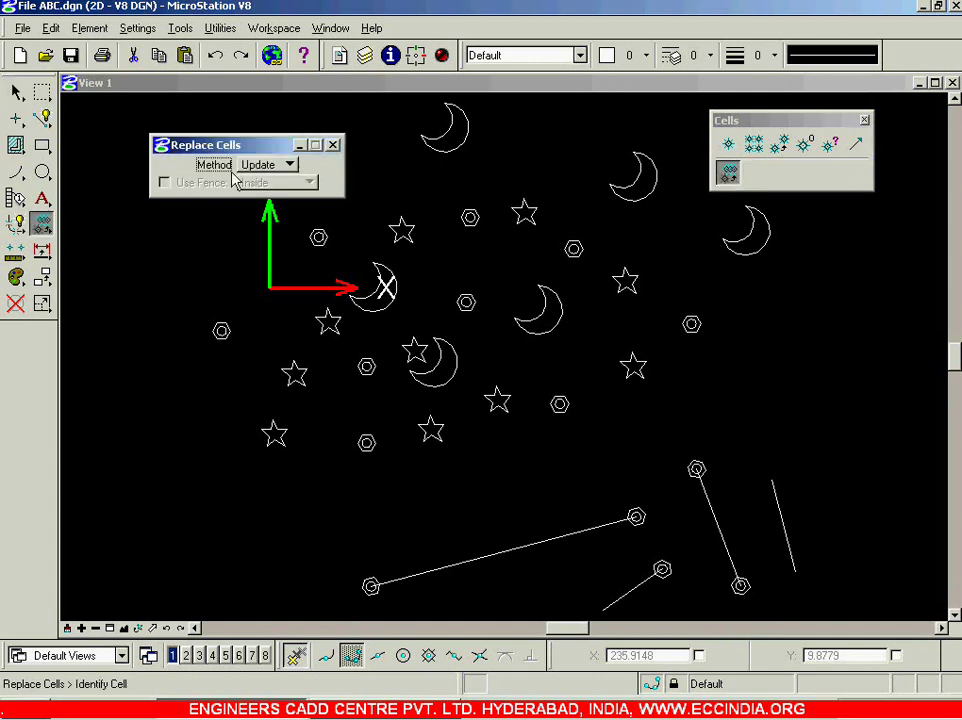
click(262, 165)
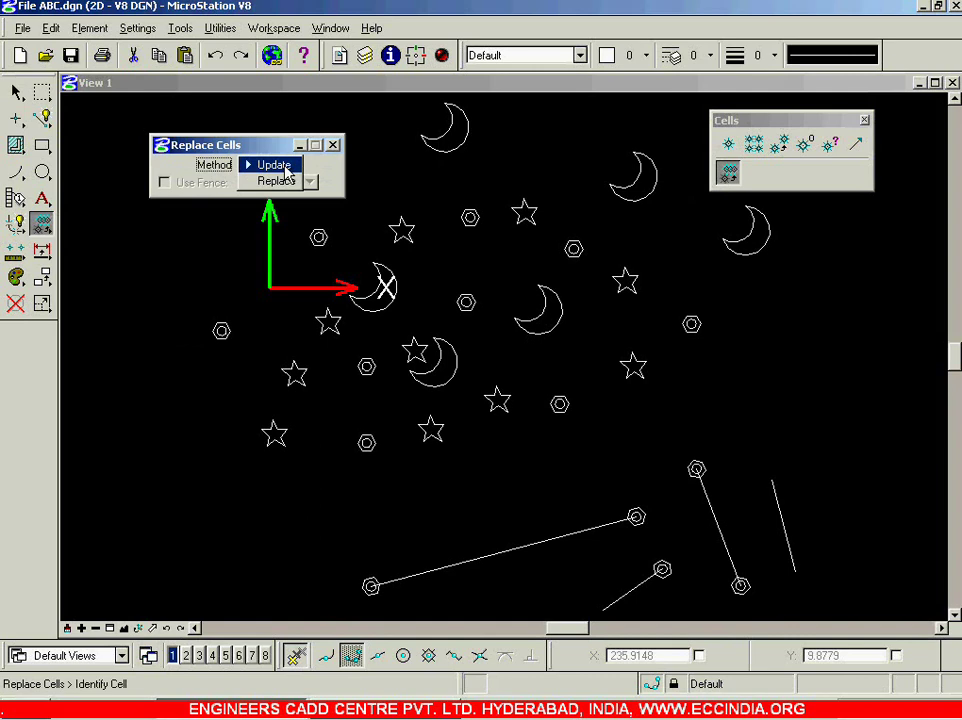
click(285, 167)
scroll(300, 485, up, 3)
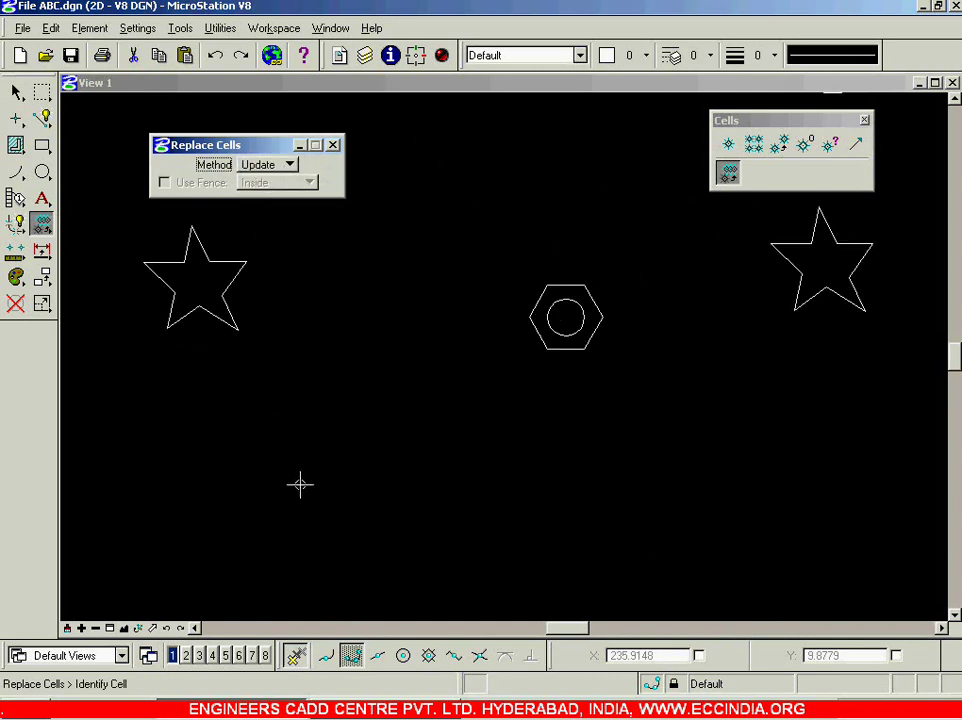
click(576, 350)
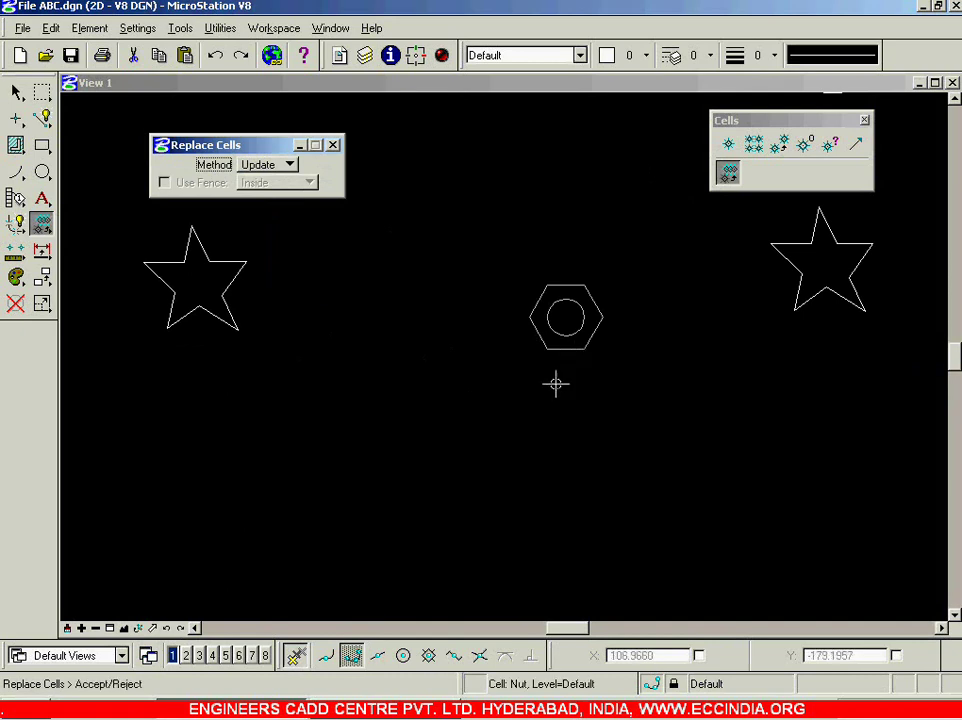
click(442, 449)
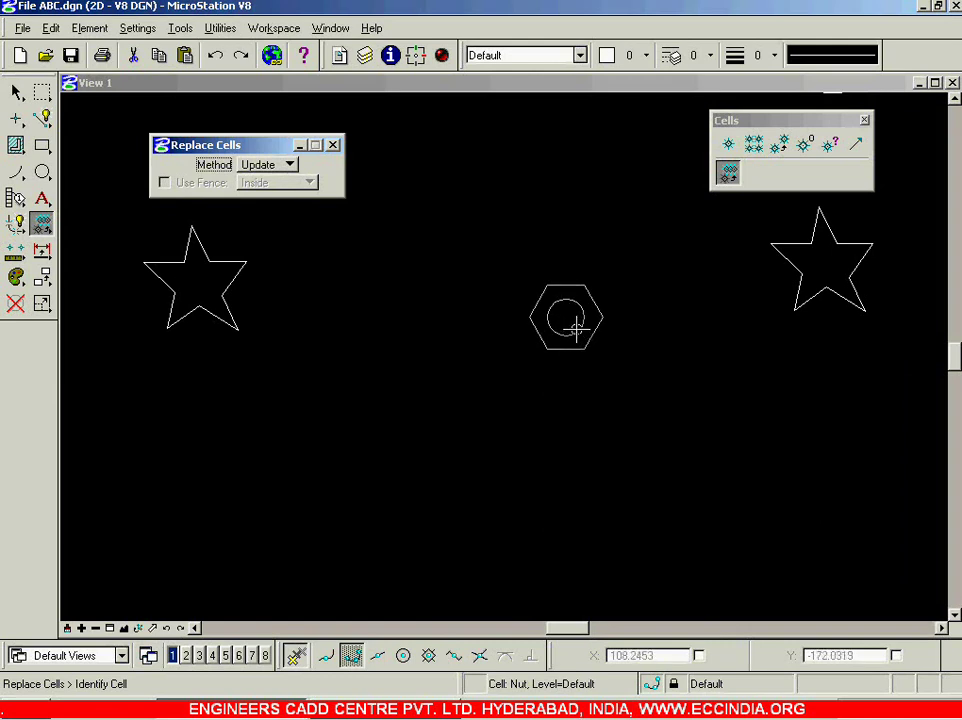
Step: Replace the lowest nut among the stars with the Star cell, using the Replace method in Single mode
click(290, 166)
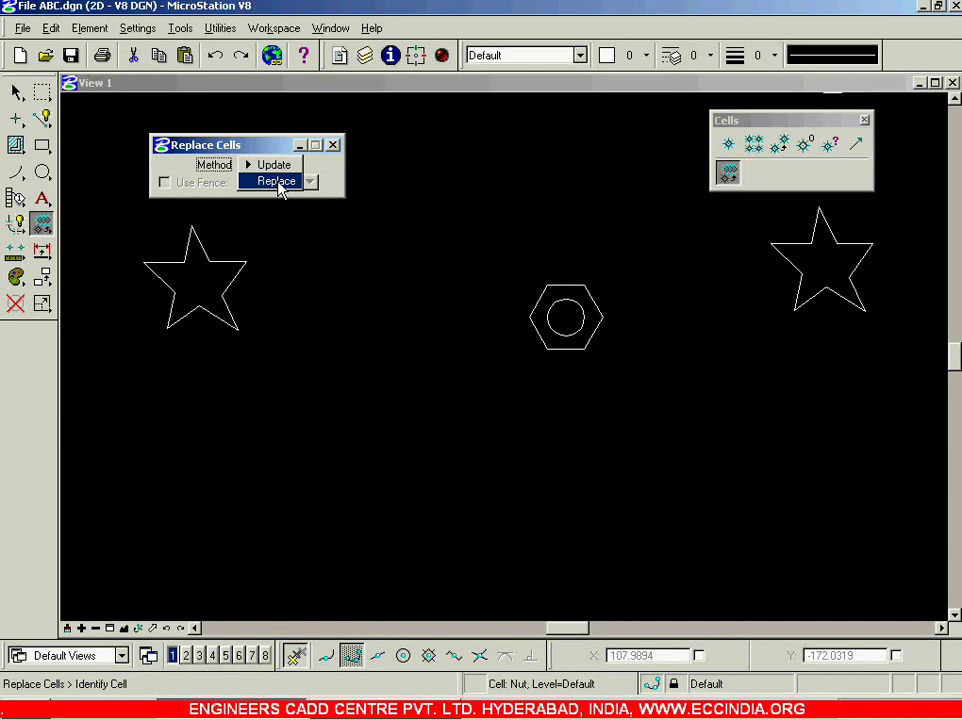
click(276, 182)
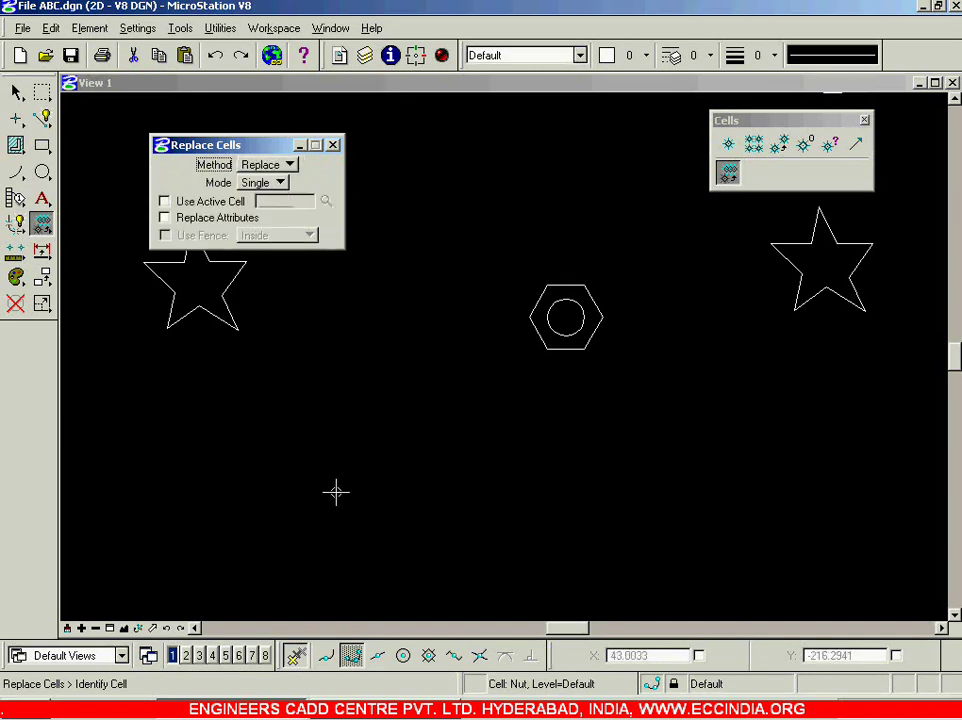
scroll(589, 442, down, 5)
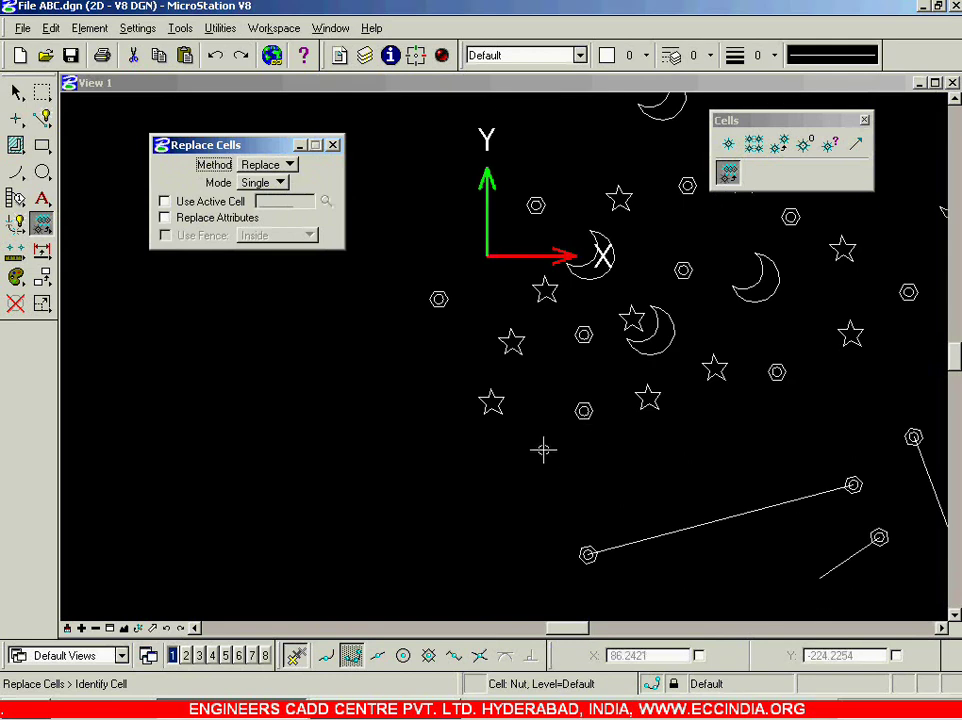
scroll(498, 462, up, 3)
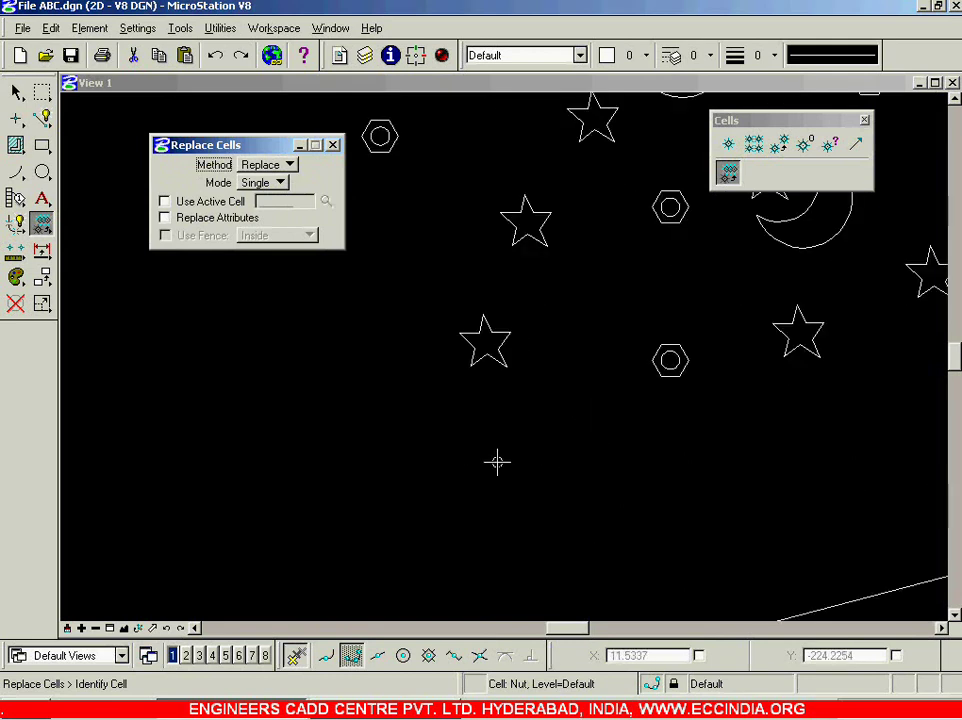
click(659, 381)
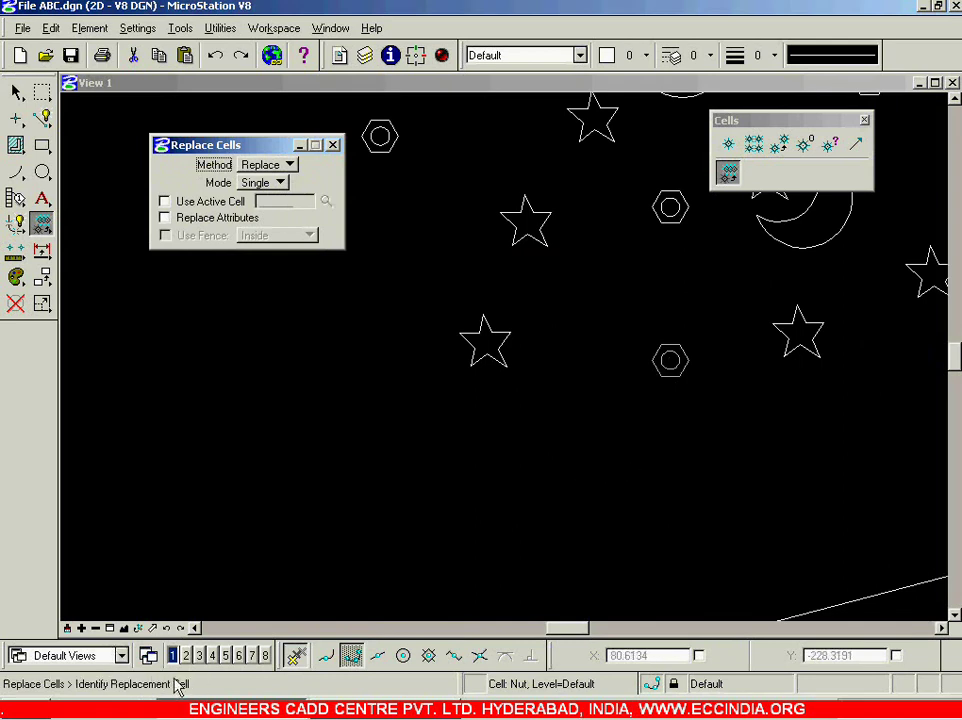
click(485, 349)
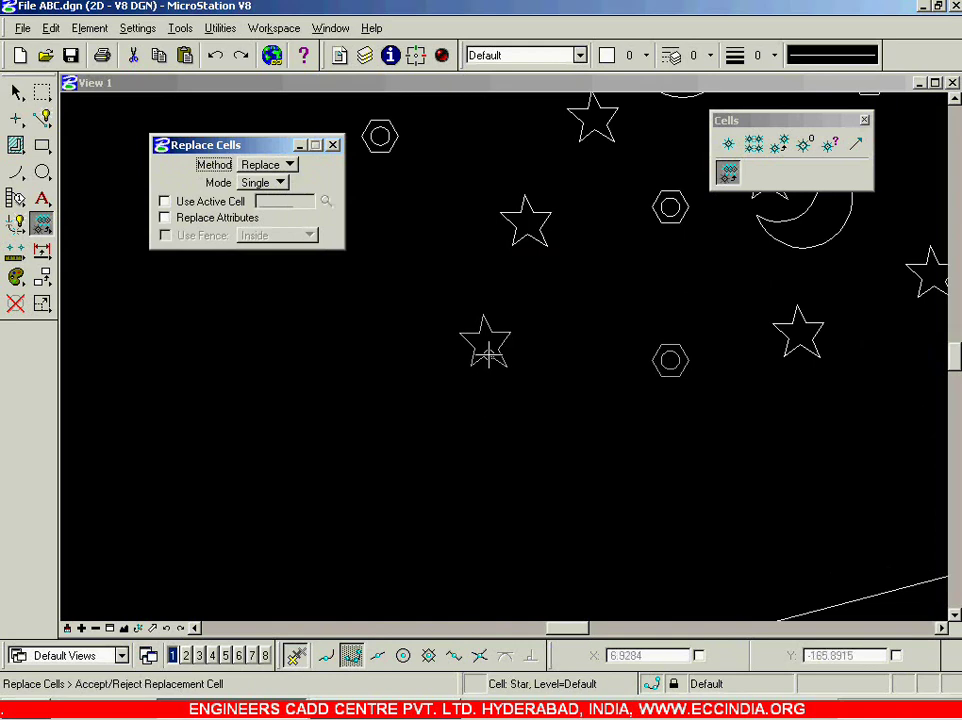
click(419, 469)
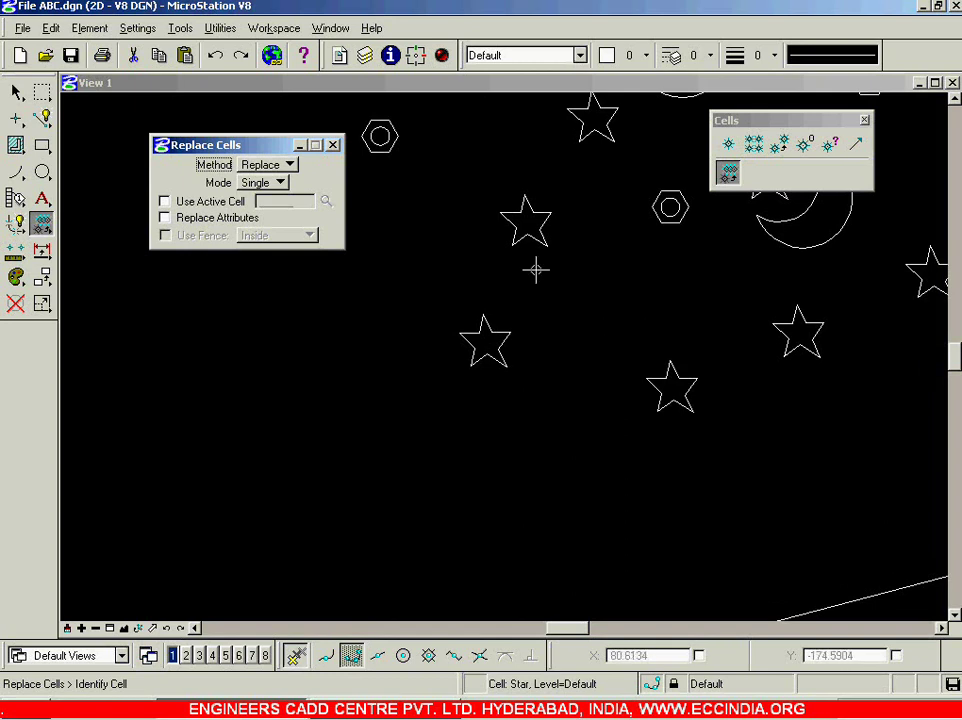
click(333, 145)
click(333, 348)
Step: Replace the moon cell overlapping a star with that Star cell, using the Replace method in Single mode
scroll(801, 367, down, 4)
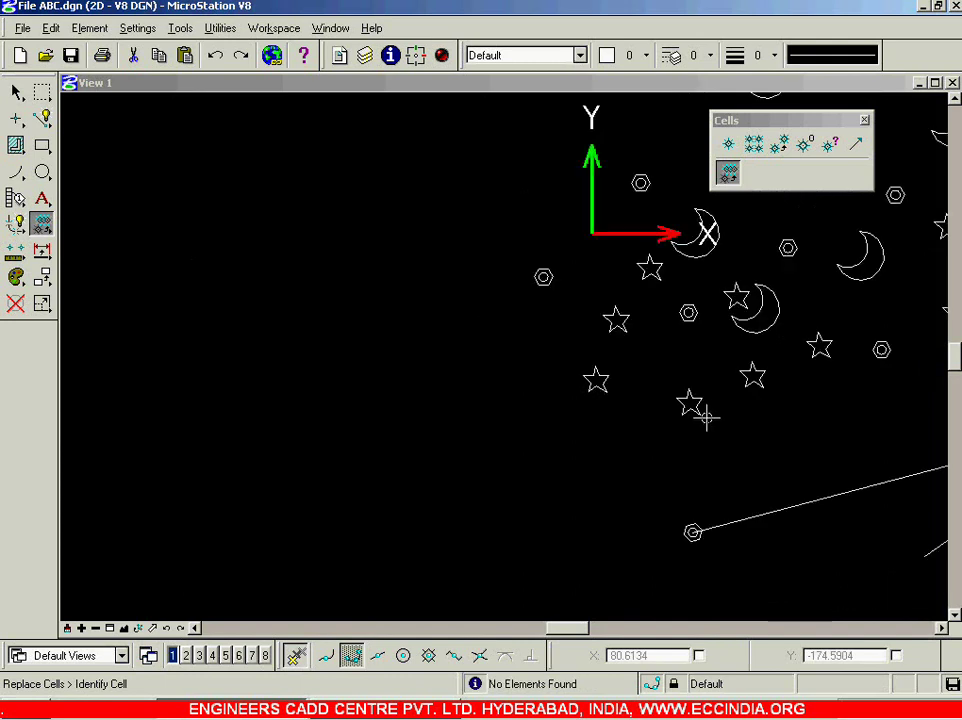
scroll(794, 306, up, 4)
scroll(794, 306, up, 2)
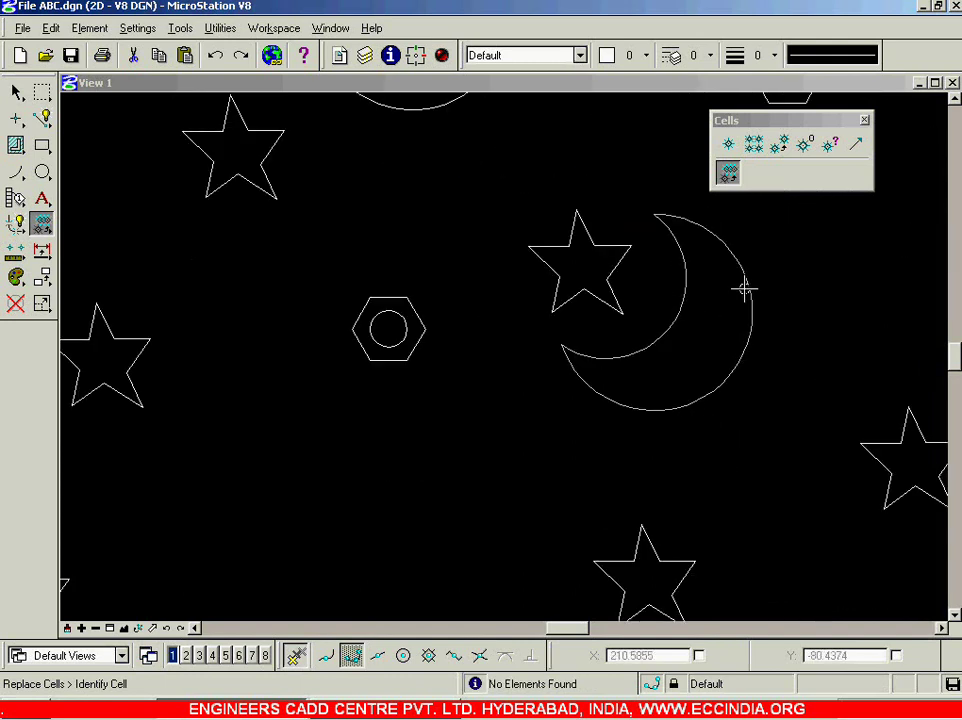
click(727, 176)
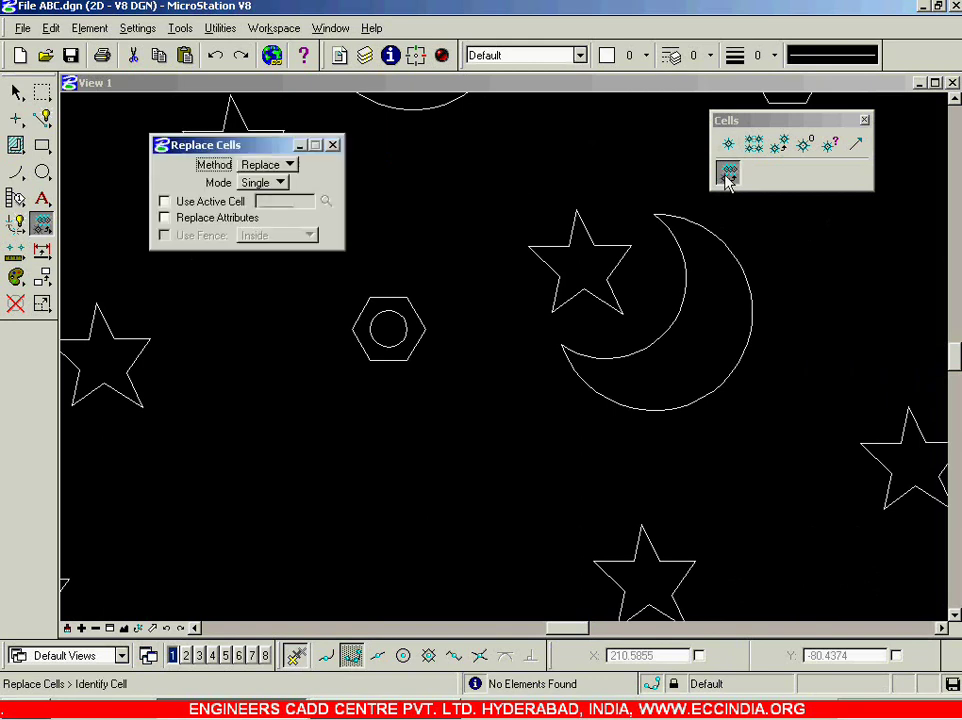
click(289, 165)
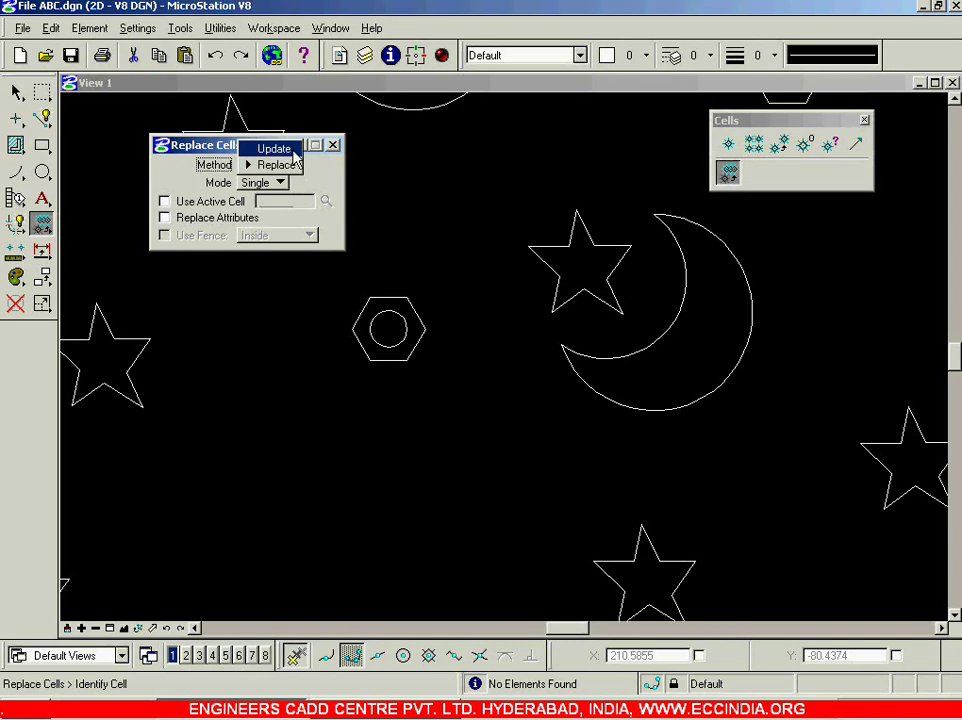
click(292, 166)
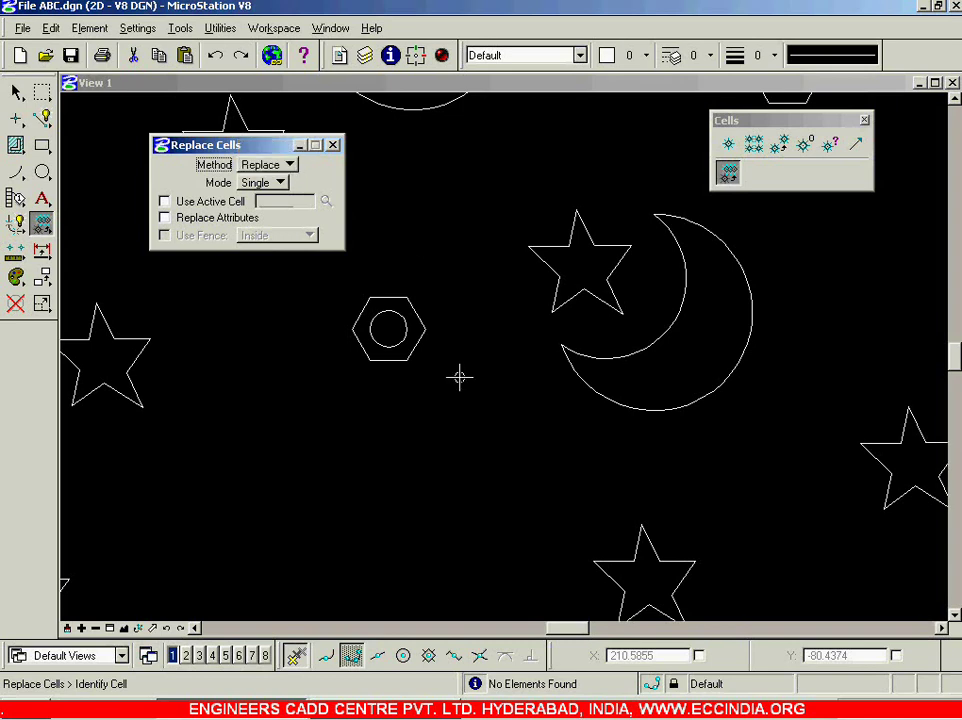
click(656, 412)
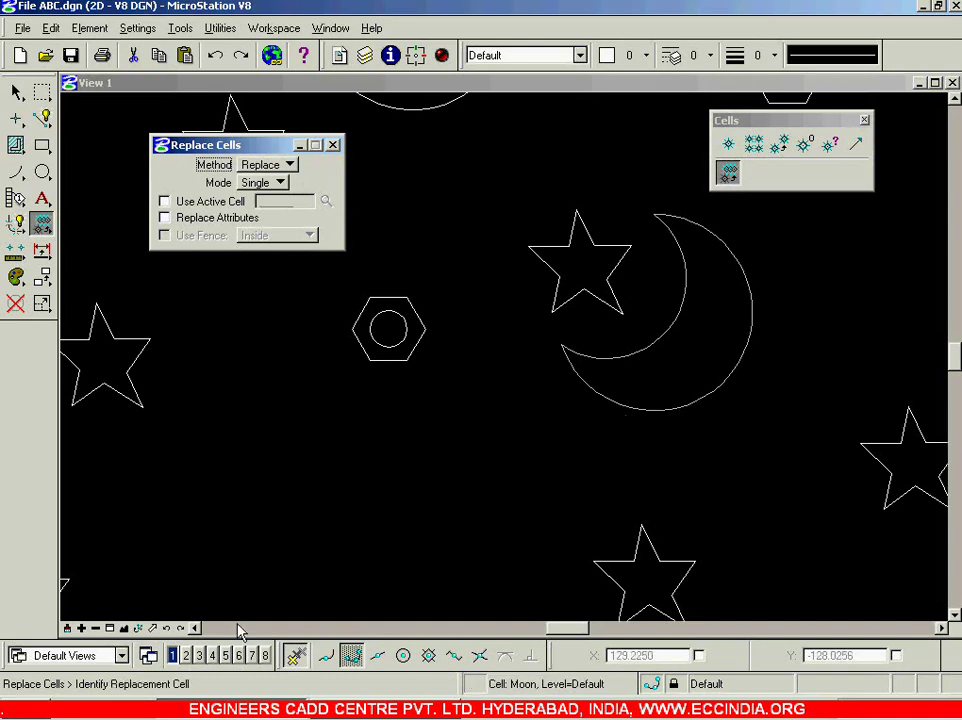
click(578, 218)
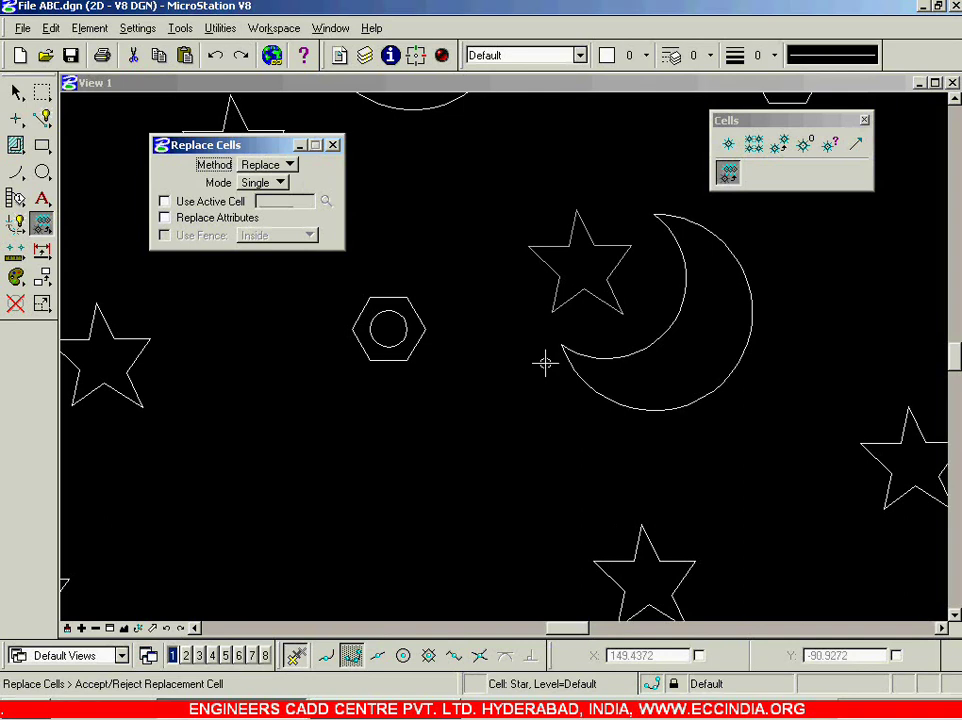
click(356, 502)
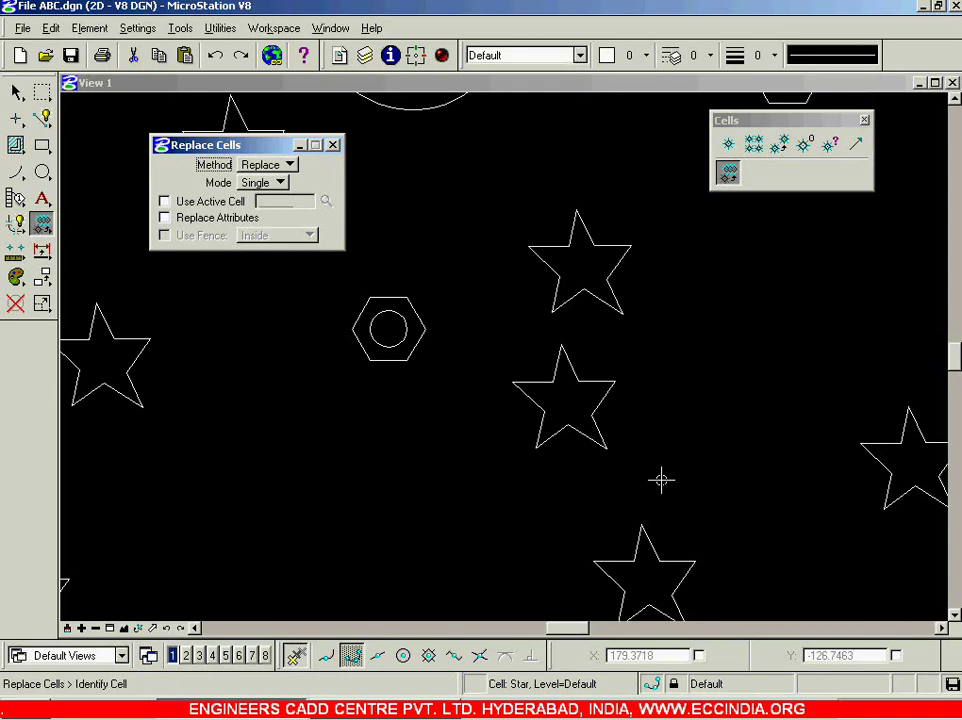
scroll(660, 478, down, 3)
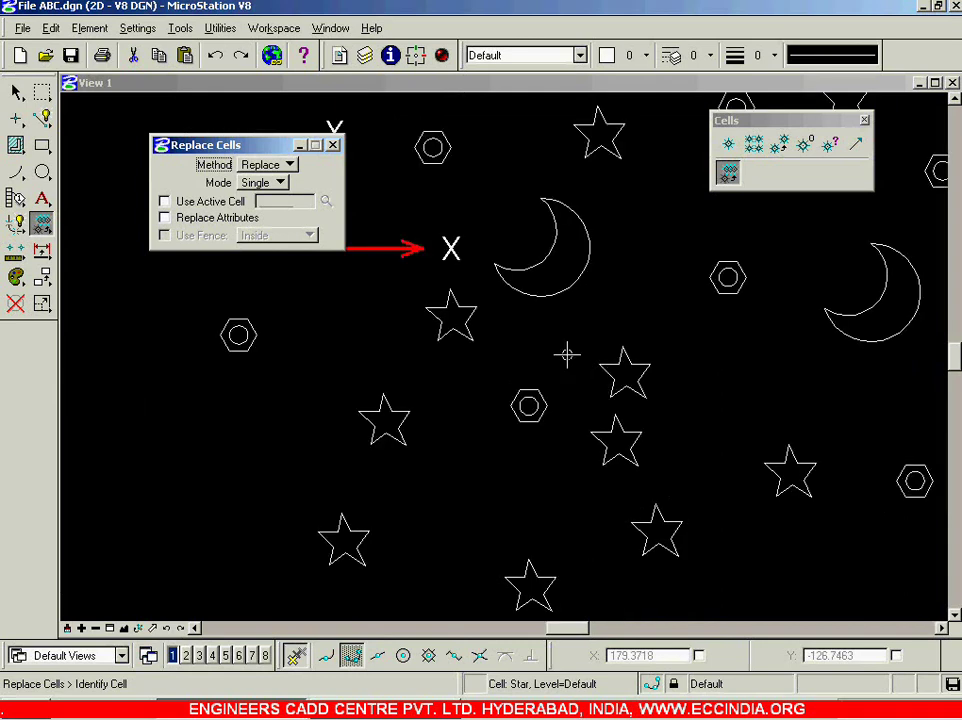
scroll(547, 302, up, 3)
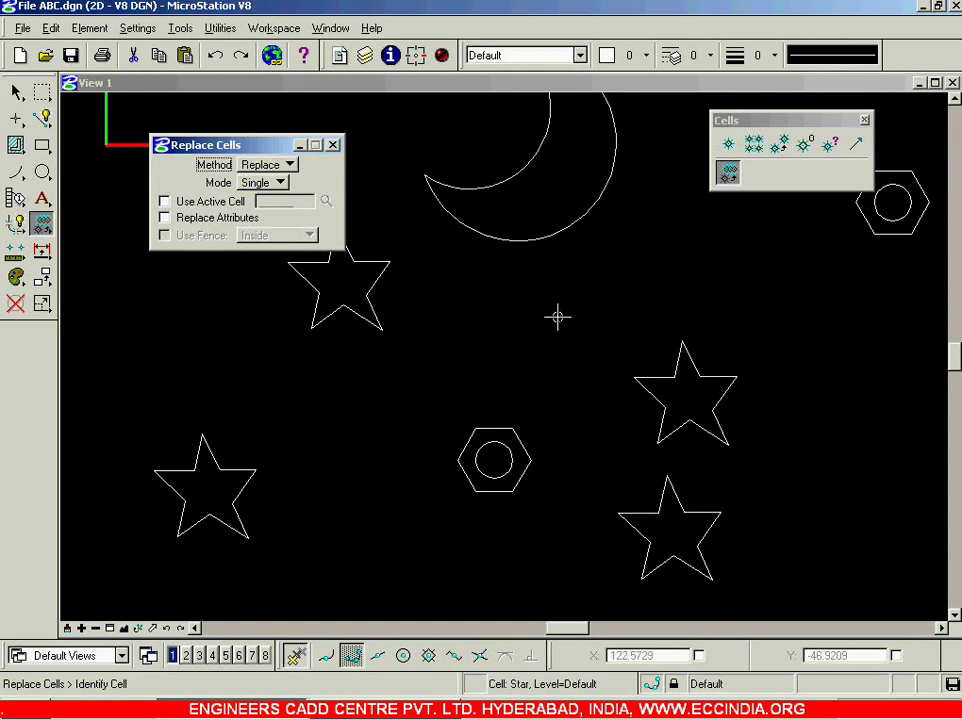
click(281, 182)
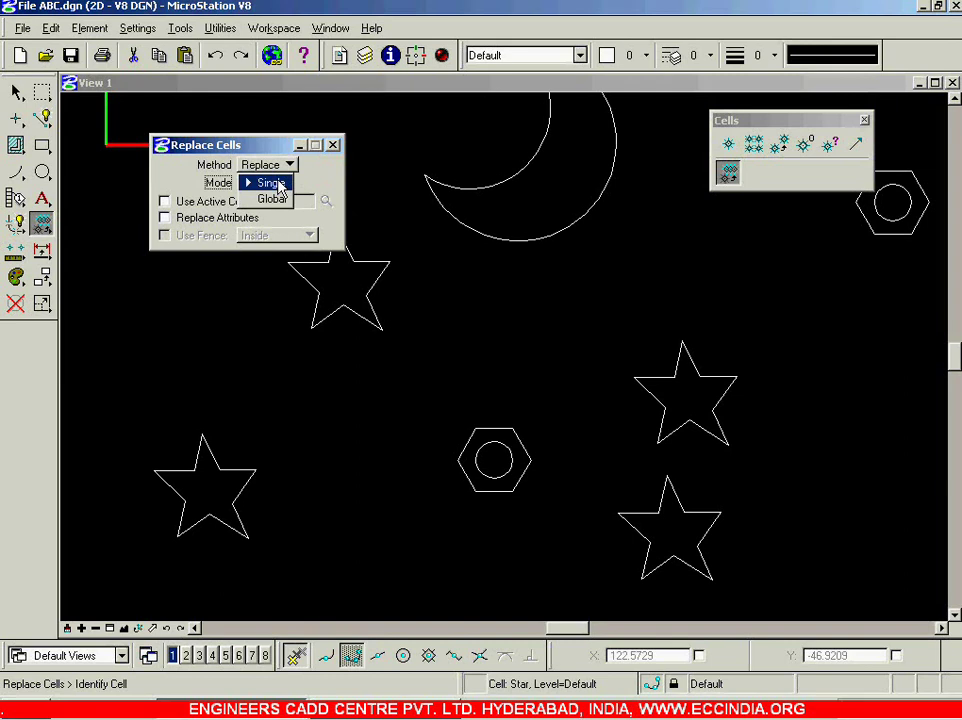
click(279, 186)
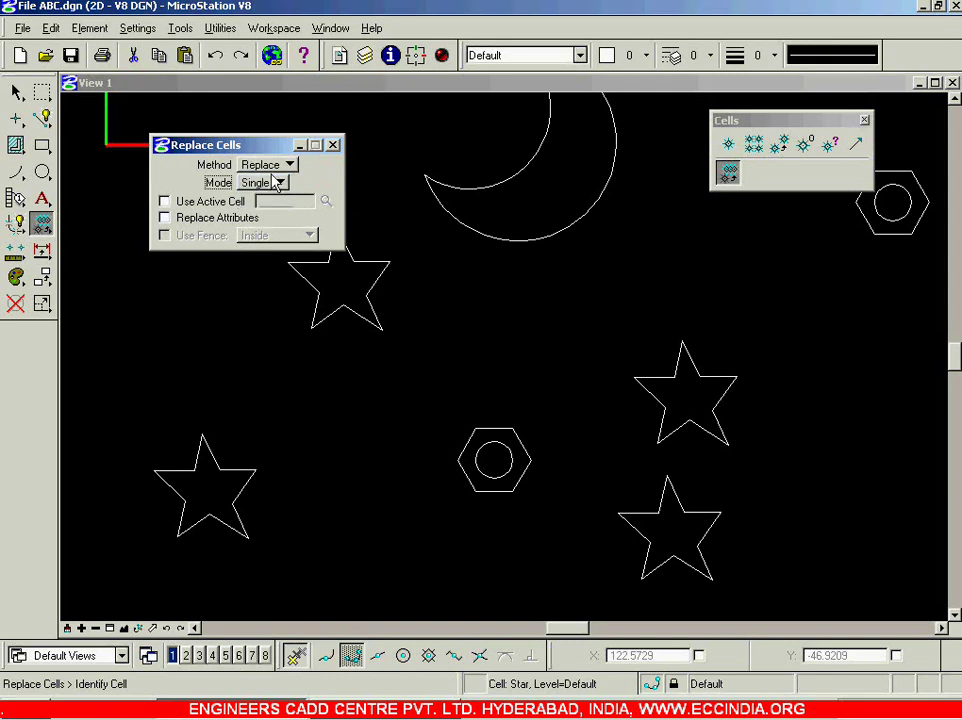
Step: Set the replacement mode to Global and identify the nut at the long line's upper end as the cell to replace
click(125, 628)
right_click(223, 548)
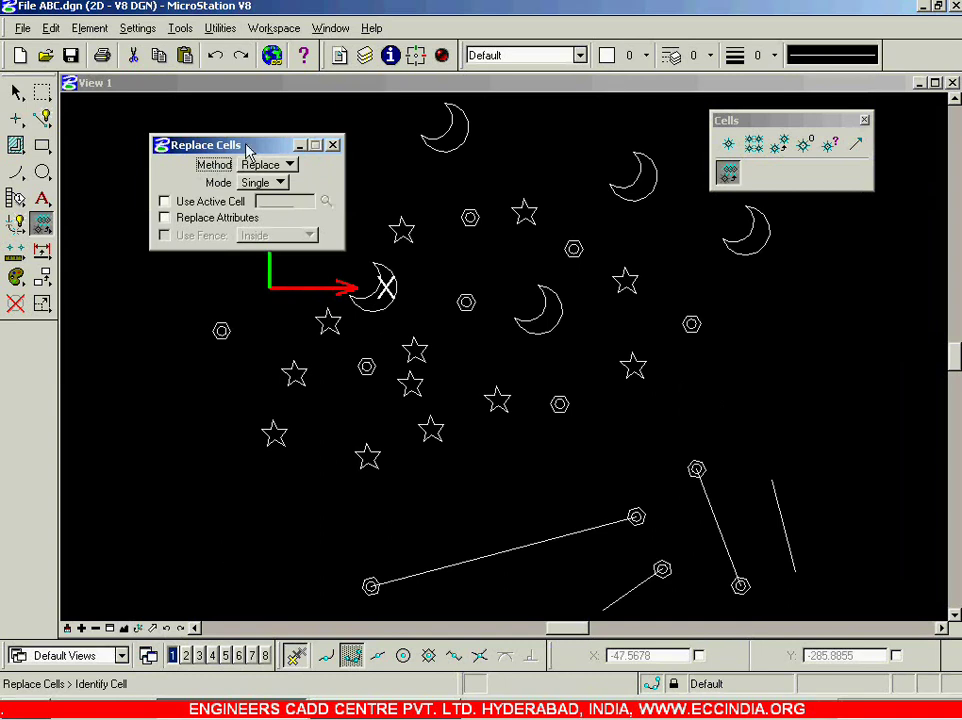
drag(247, 145, 197, 113)
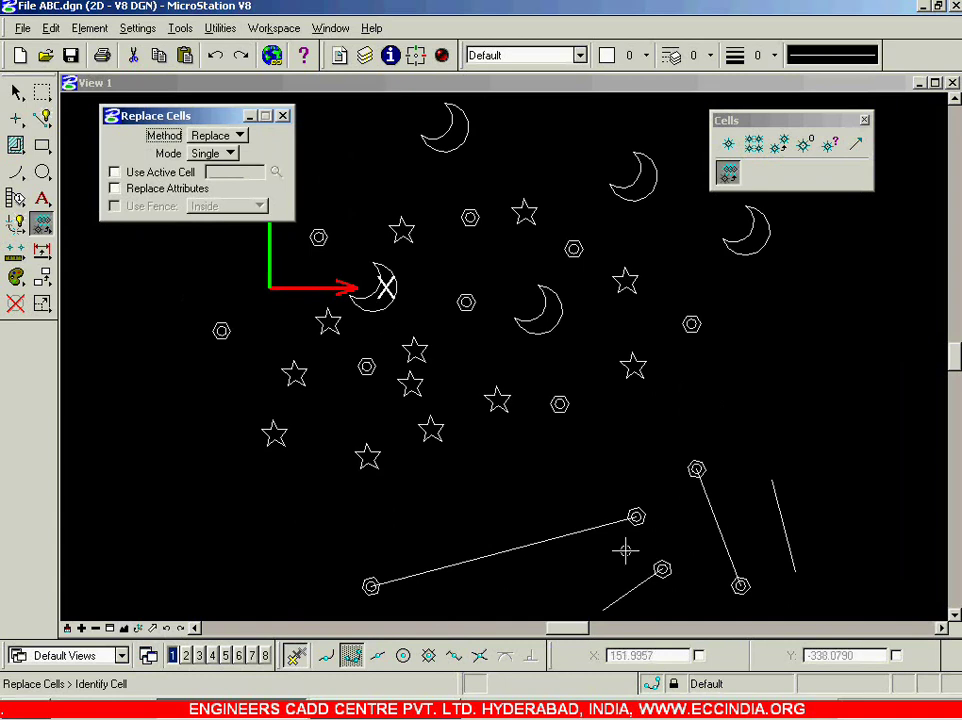
scroll(640, 548, up, 4)
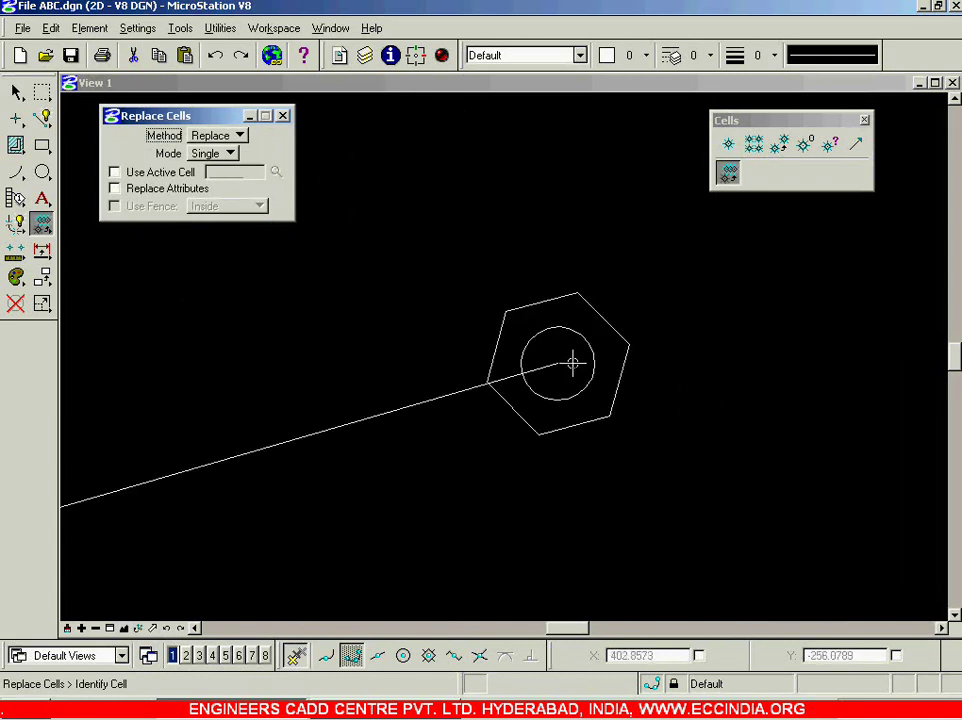
click(231, 155)
click(222, 167)
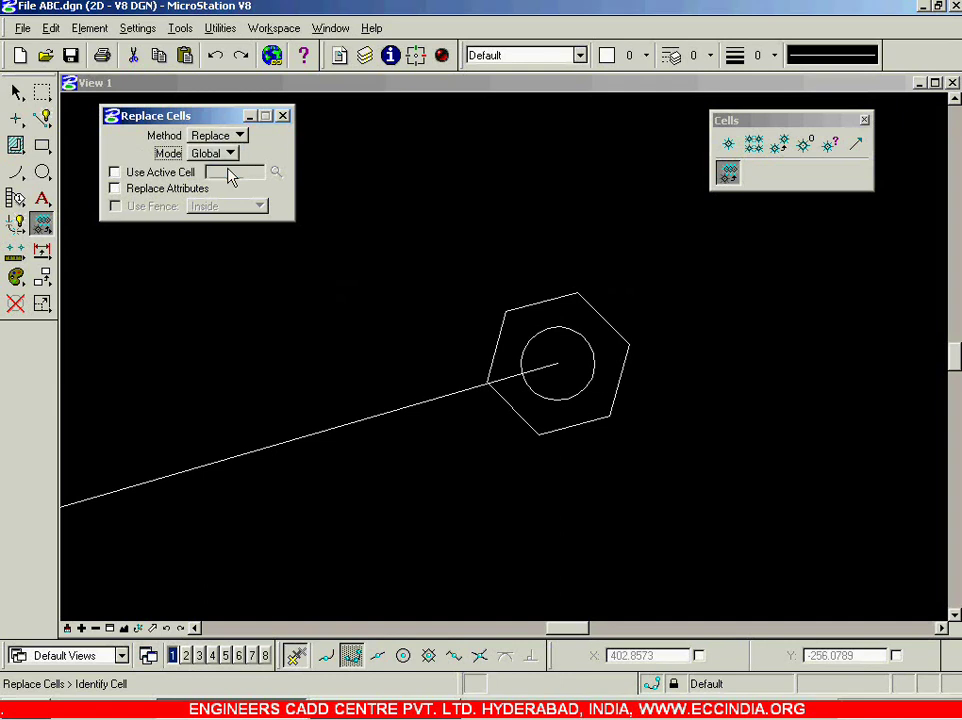
click(555, 298)
Step: Replace all nut cells in the drawing with the Star cell picked from the star group, accepting the global replacement
scroll(555, 298, down, 4)
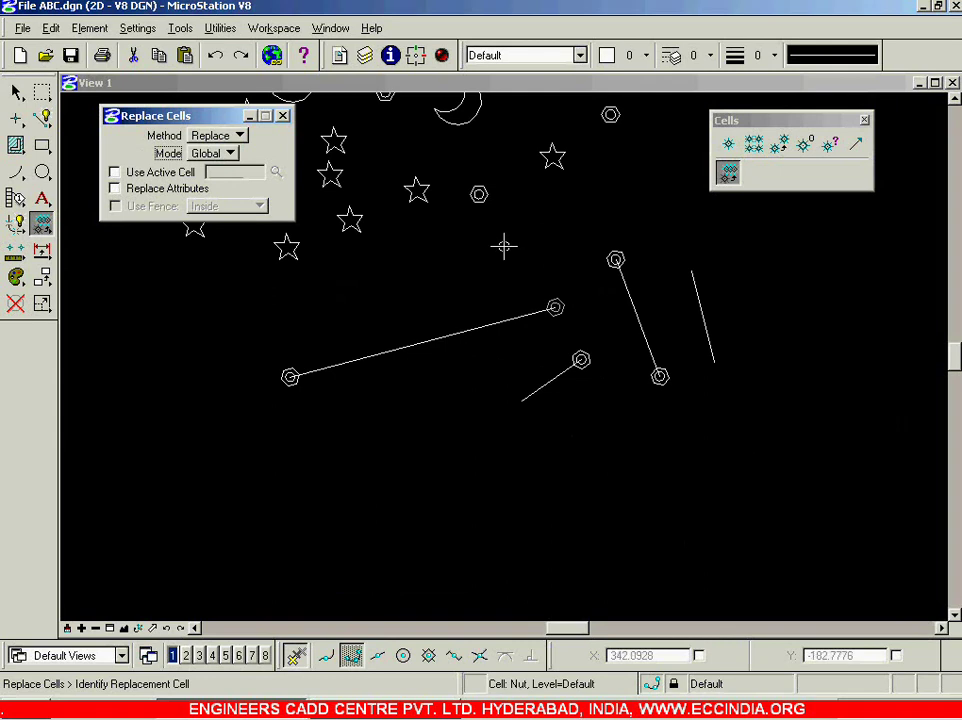
scroll(502, 247, up, 3)
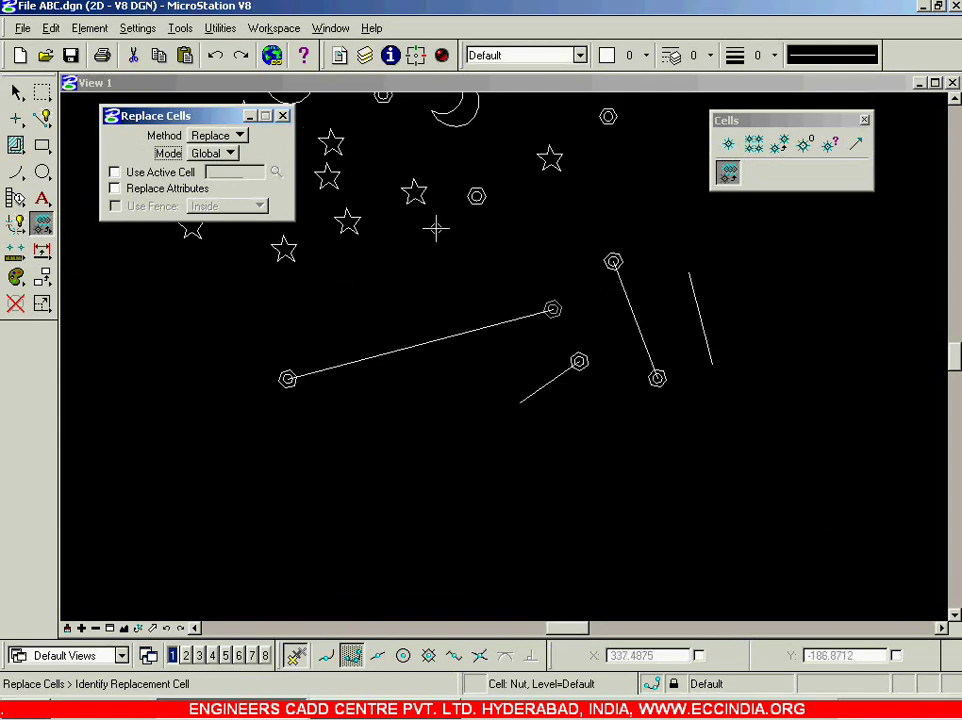
click(421, 204)
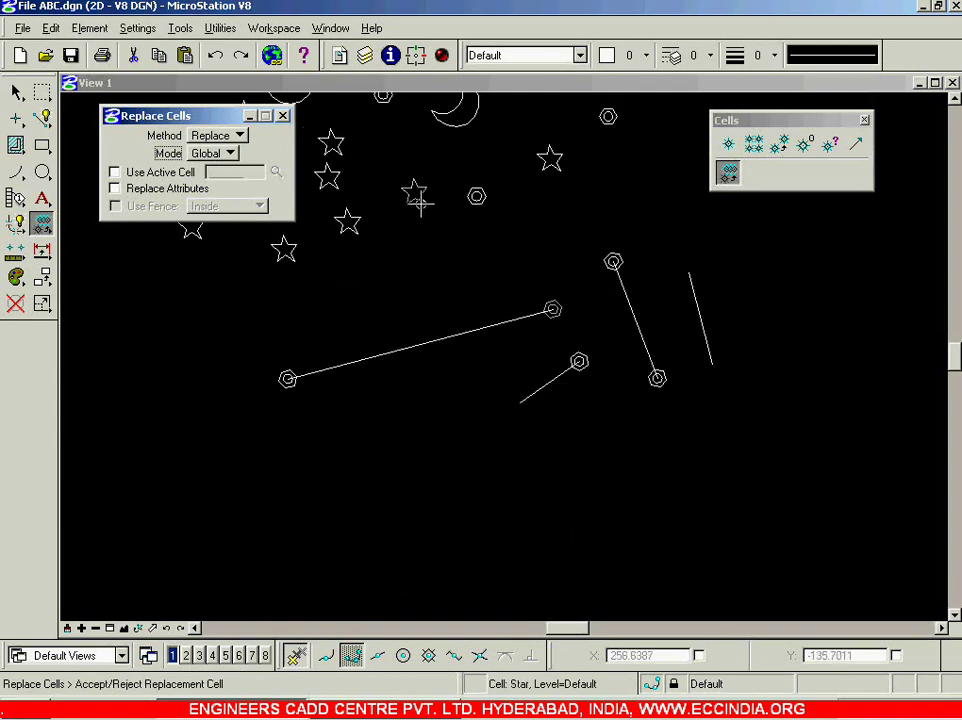
click(467, 246)
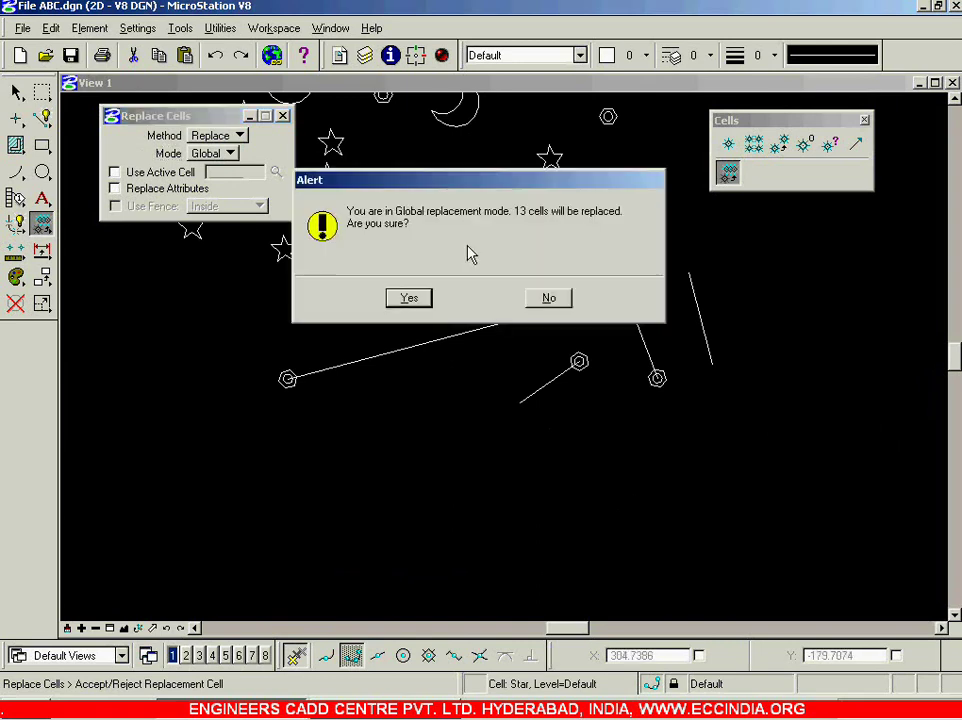
drag(362, 181, 486, 292)
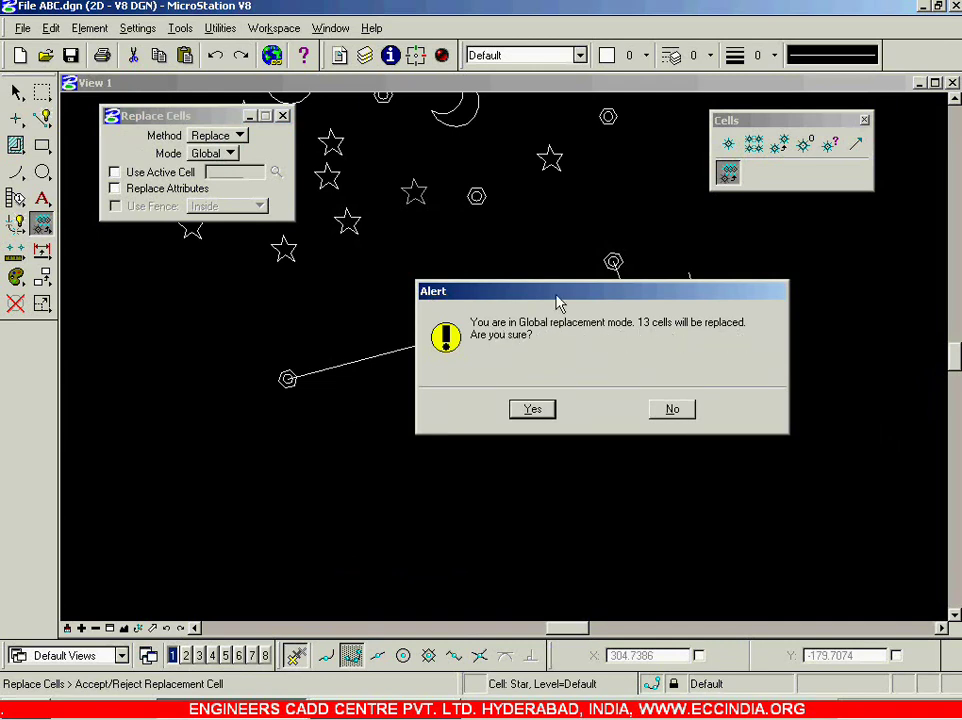
drag(558, 300, 590, 404)
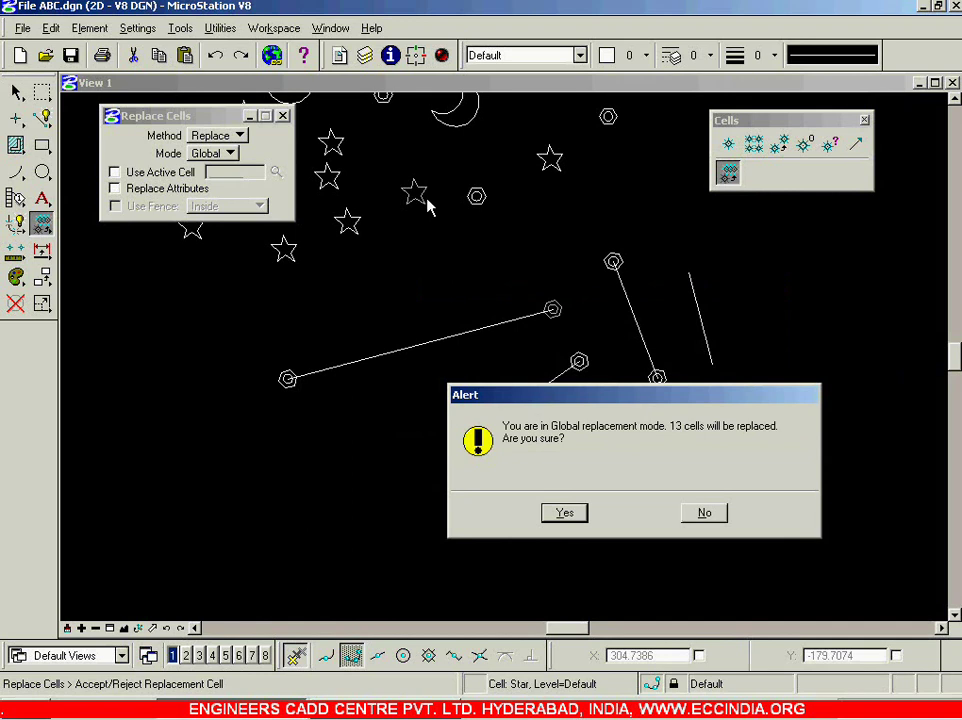
click(566, 514)
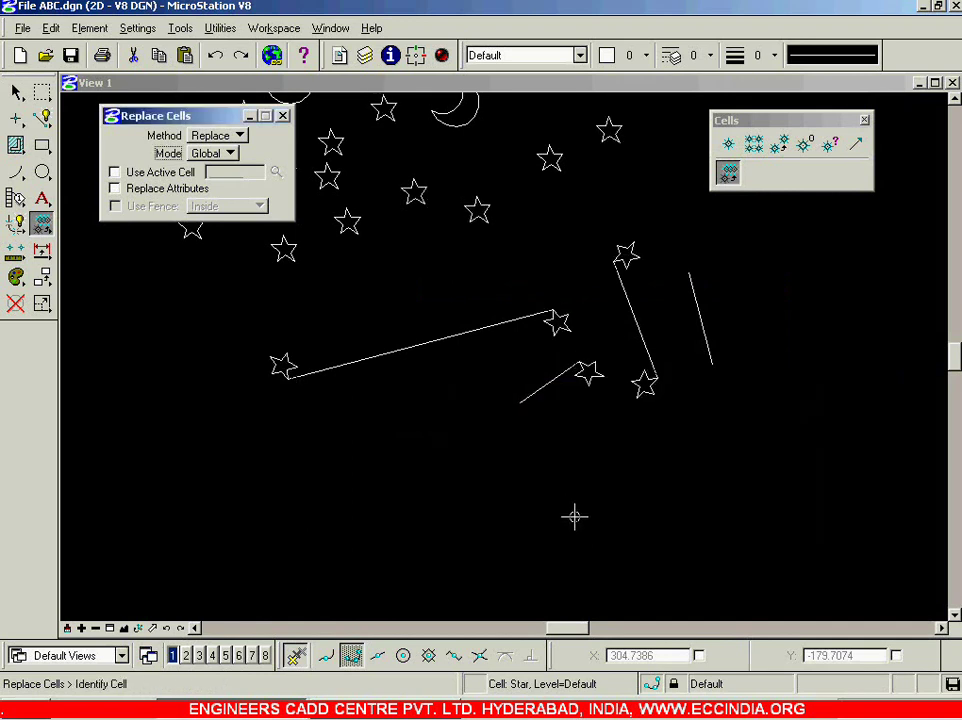
scroll(456, 470, down, 3)
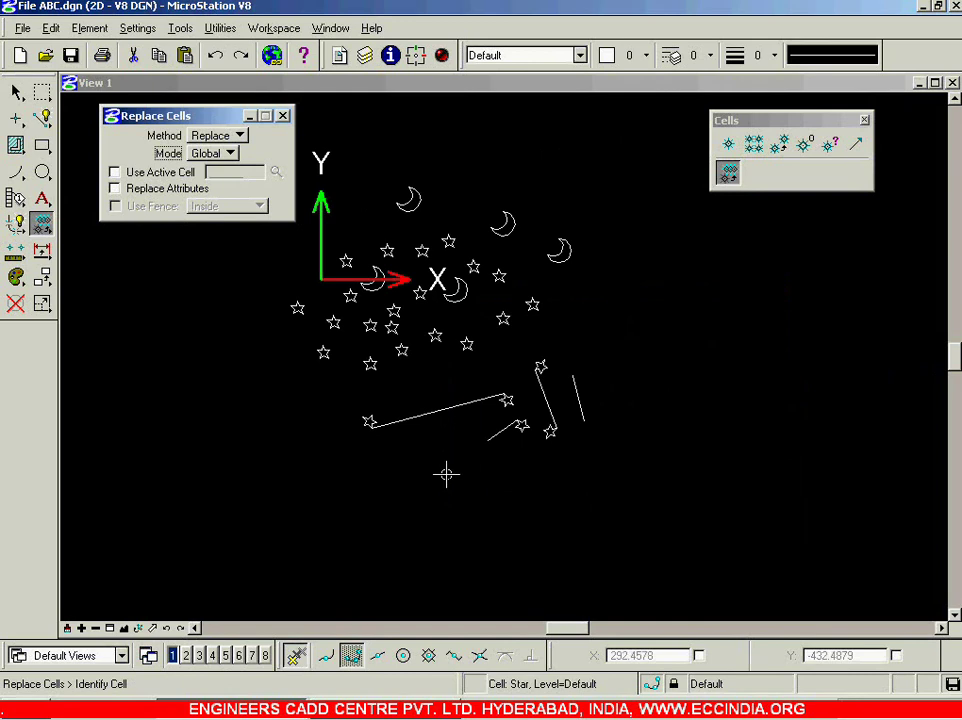
scroll(367, 412, up, 3)
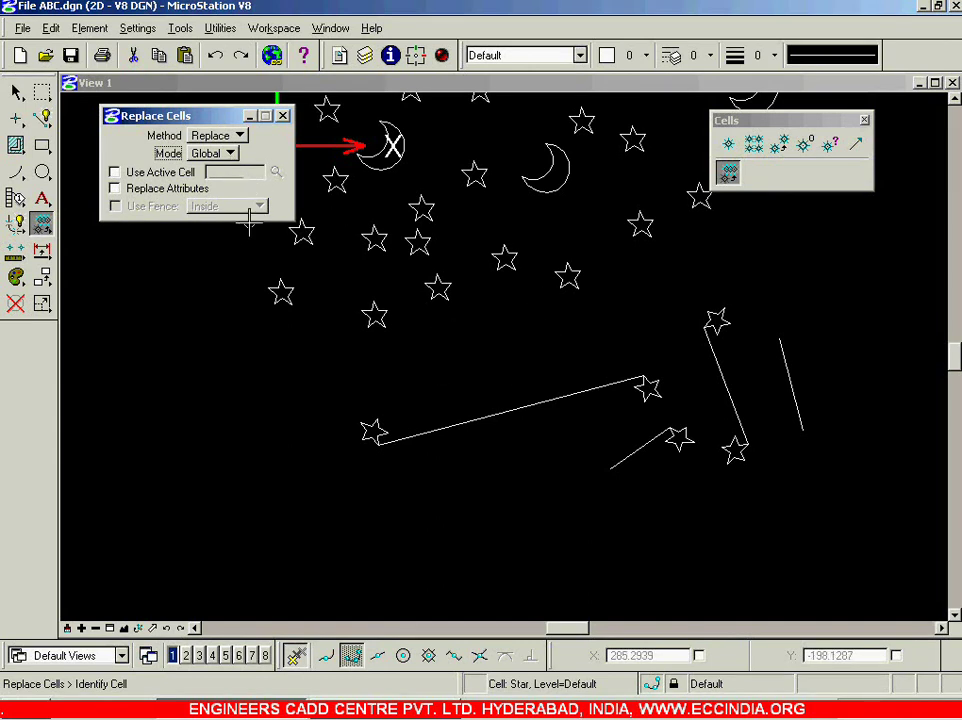
scroll(522, 329, down, 5)
scroll(533, 325, up, 5)
scroll(533, 325, down, 5)
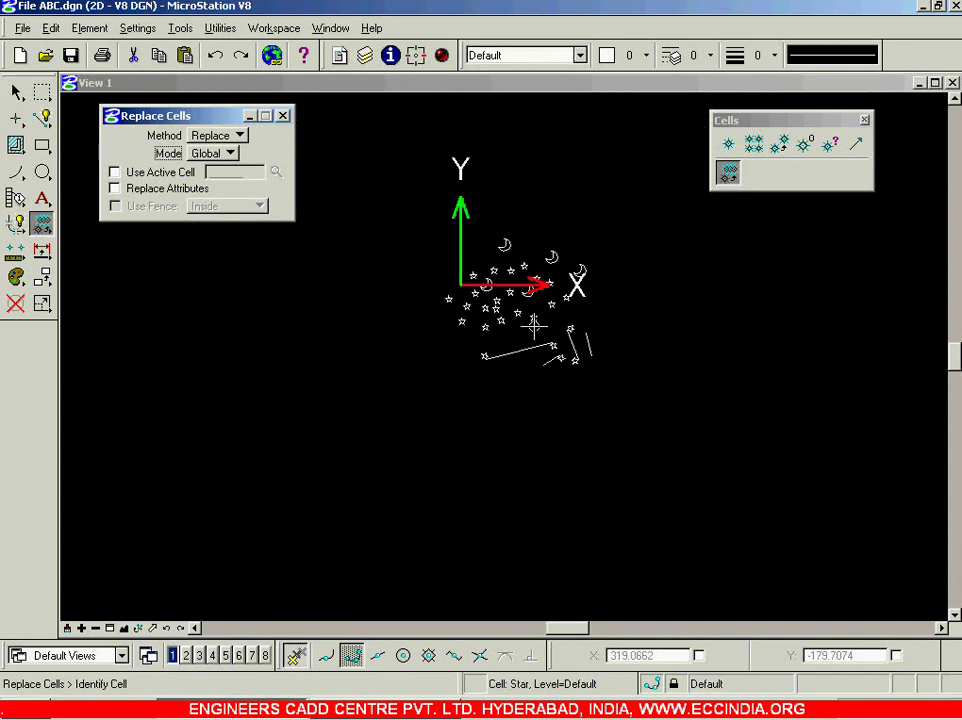
scroll(524, 322, up, 5)
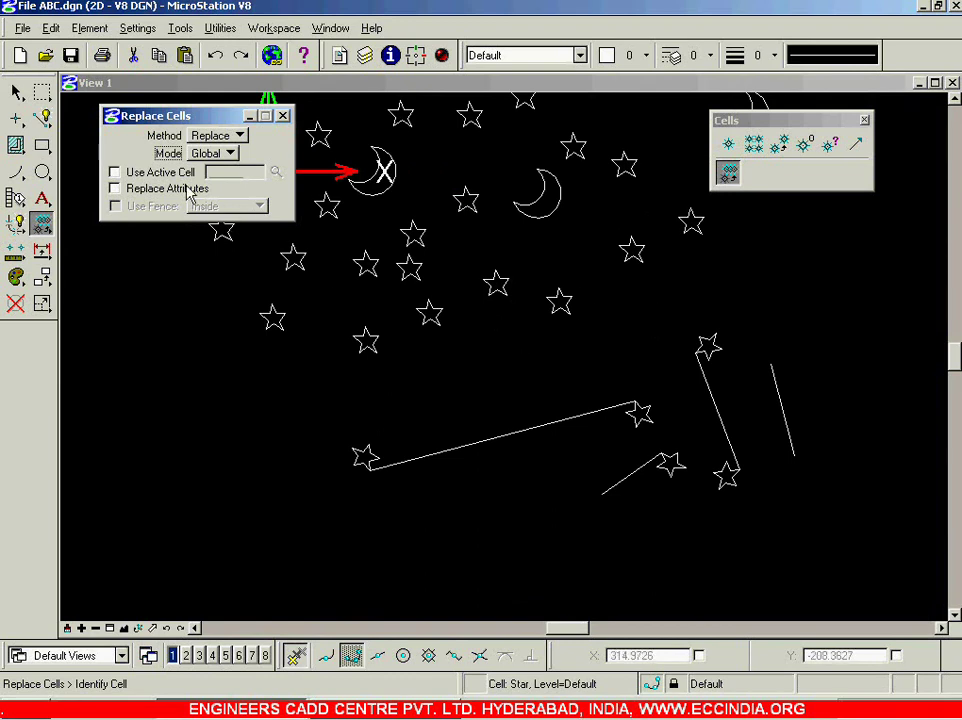
Step: Enable Use Active Cell for the replacement, attach the Mechanical.cel cell library and close the library dialog
click(116, 172)
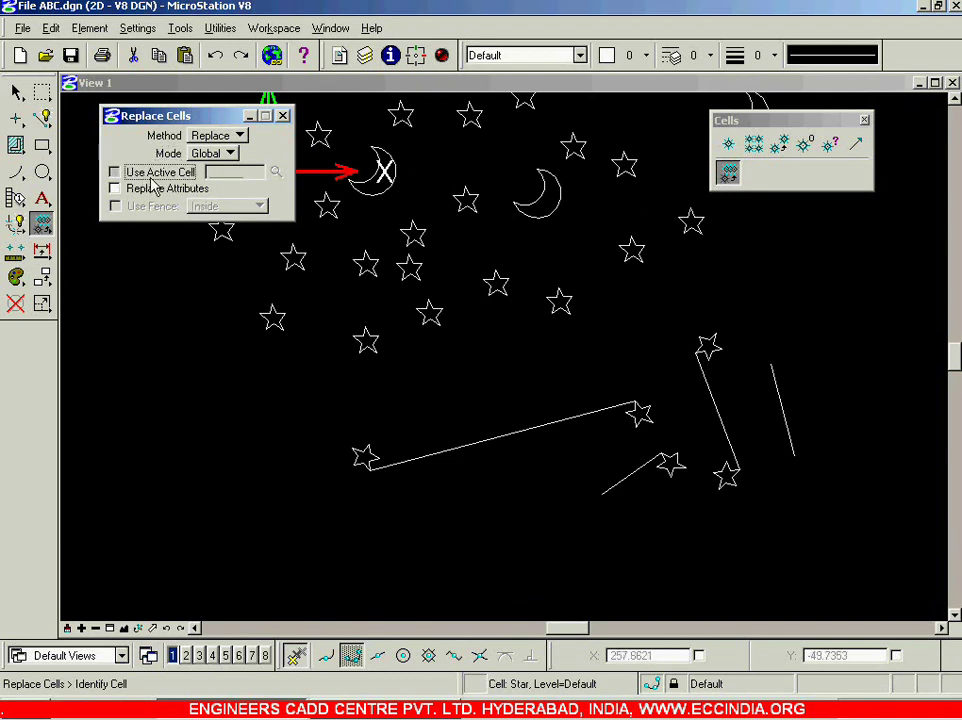
click(276, 172)
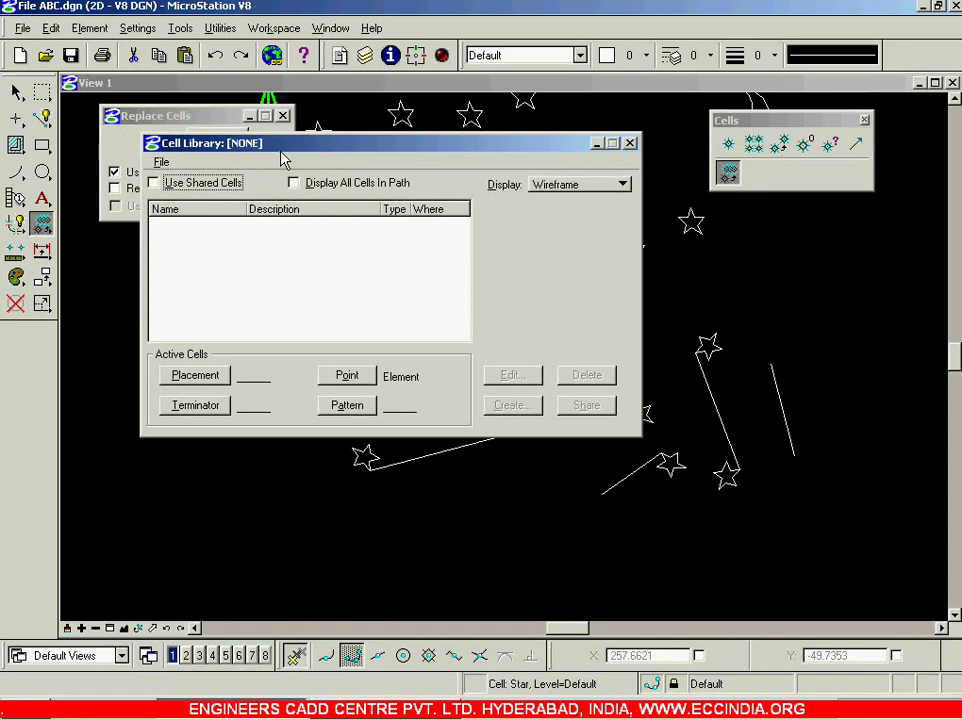
click(161, 163)
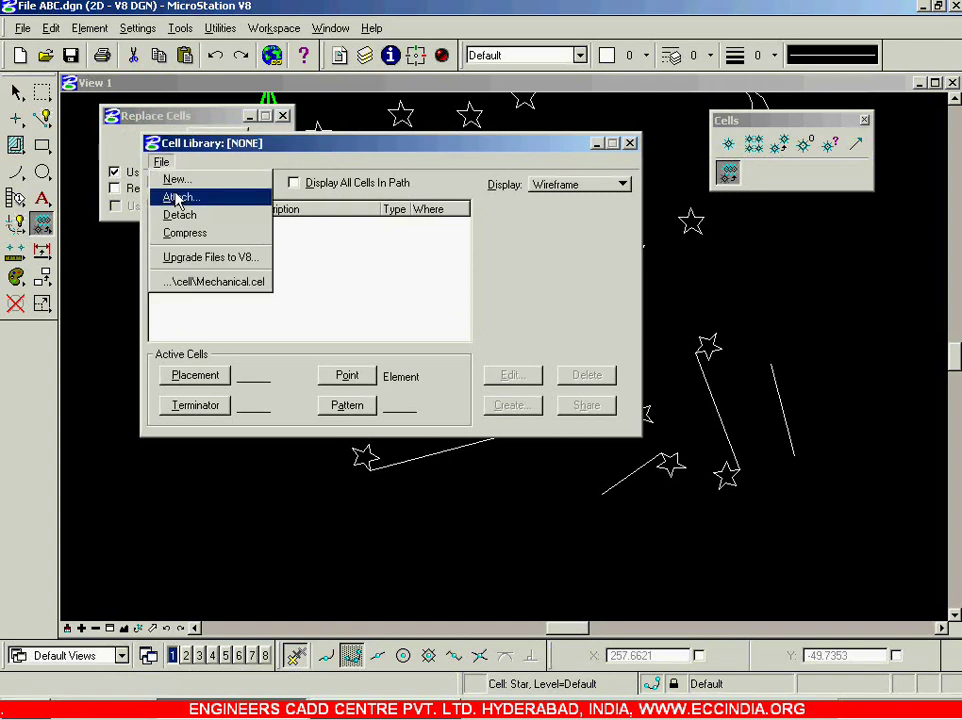
click(176, 198)
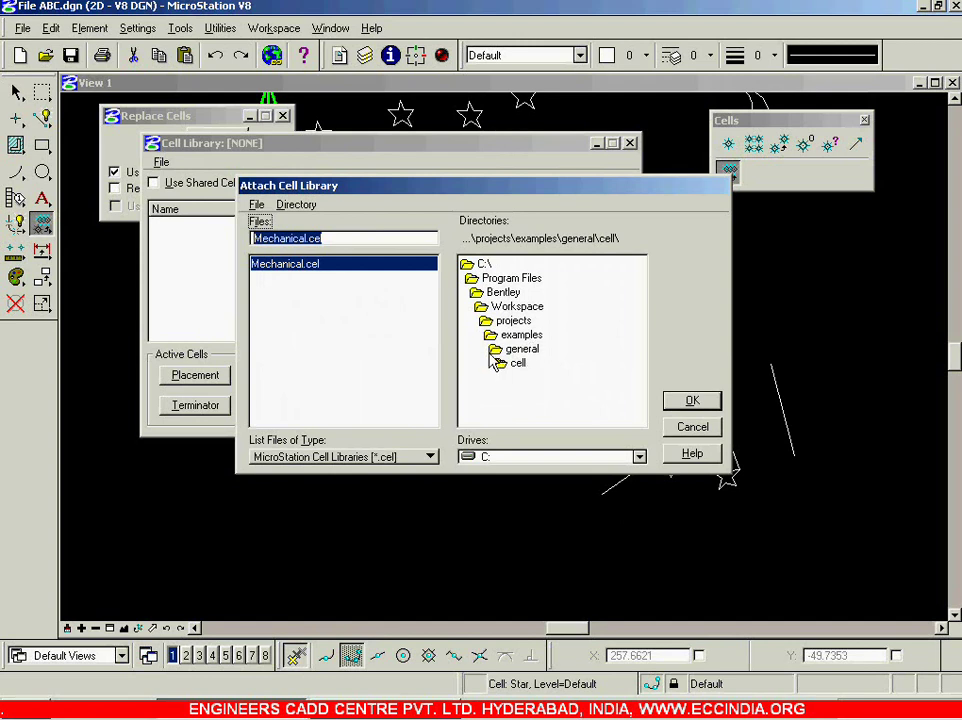
click(334, 270)
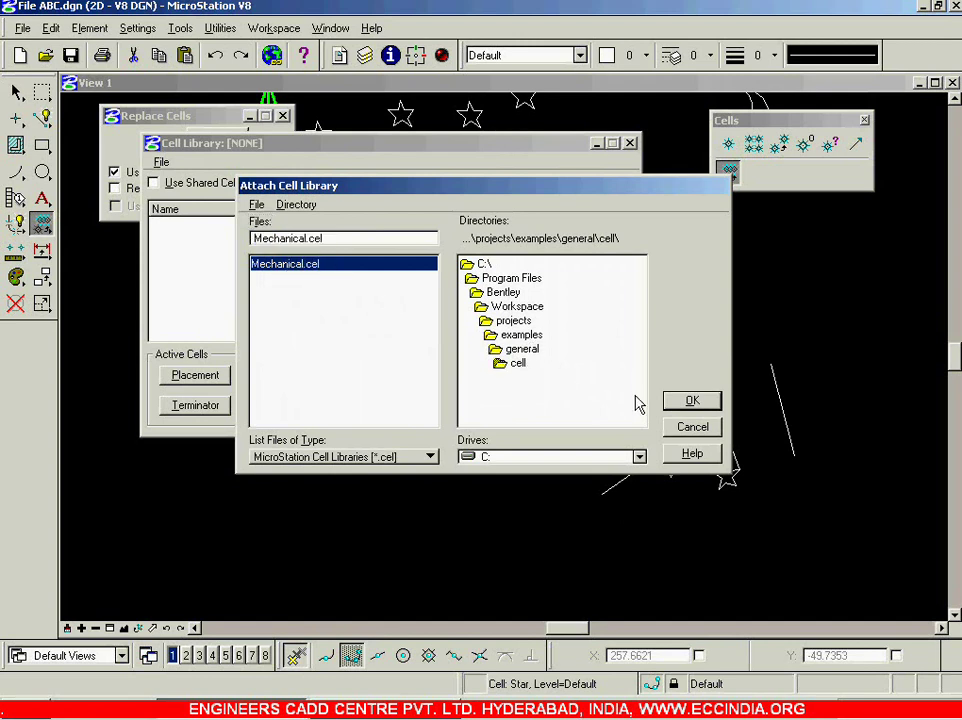
click(689, 401)
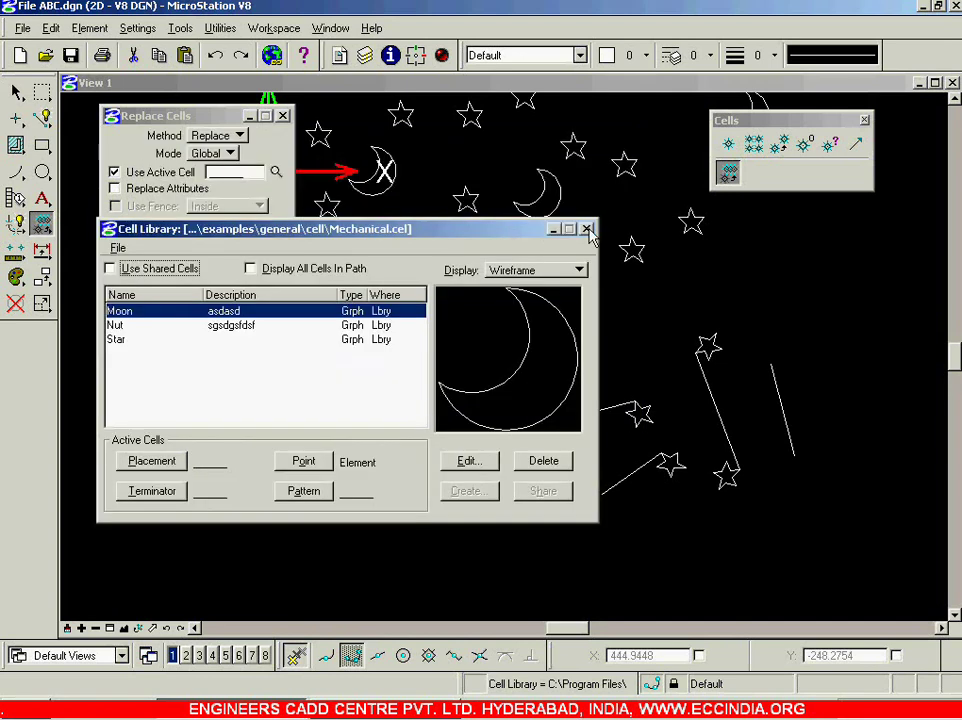
click(587, 229)
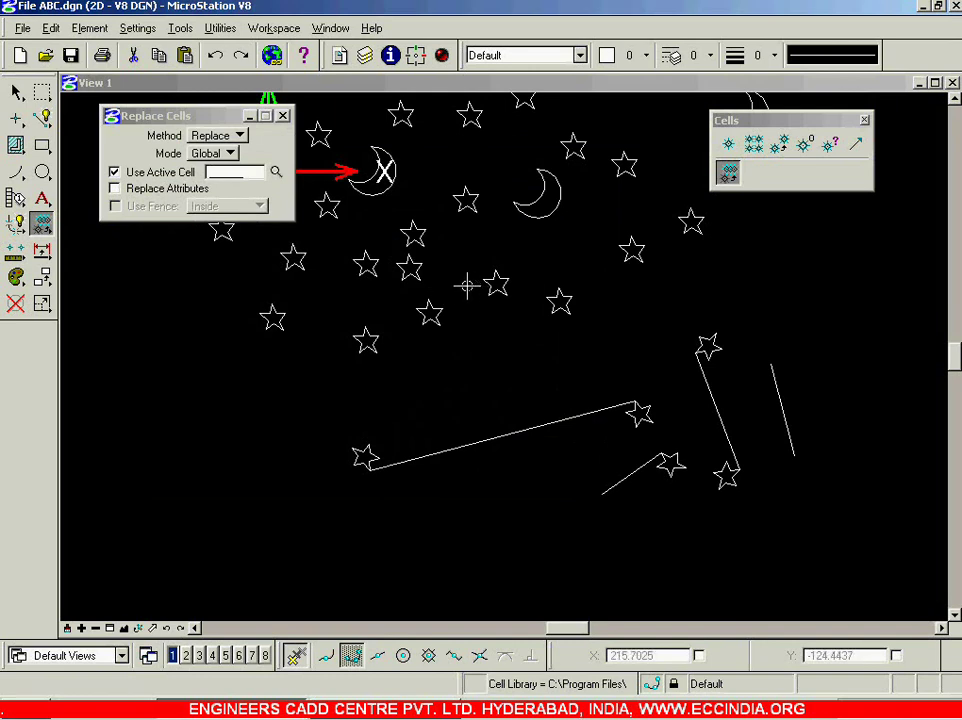
drag(462, 55, 441, 221)
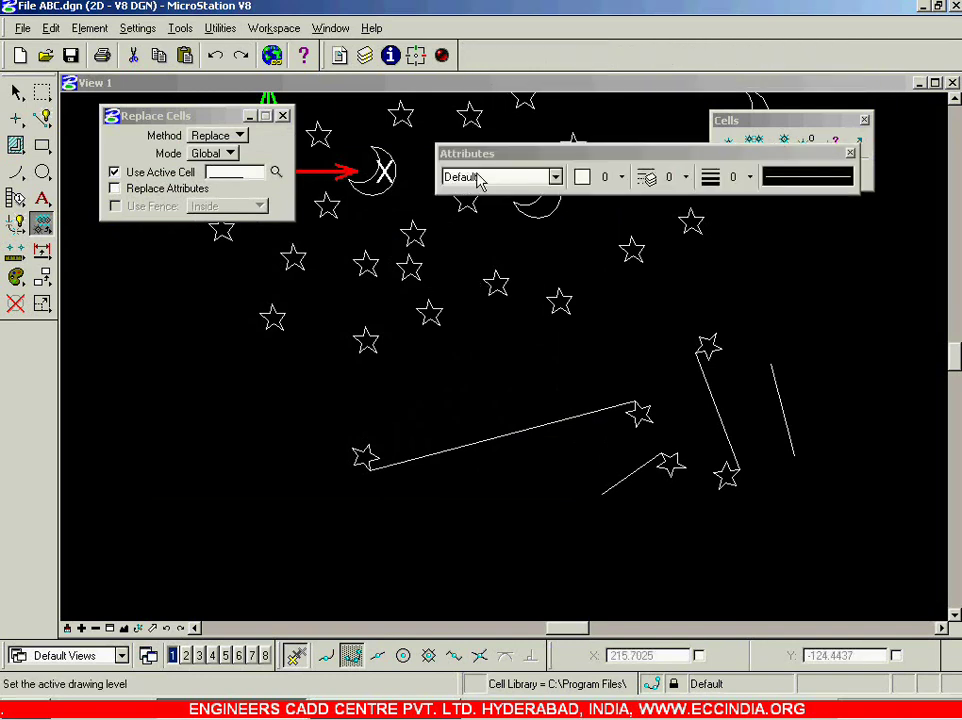
drag(625, 153, 638, 55)
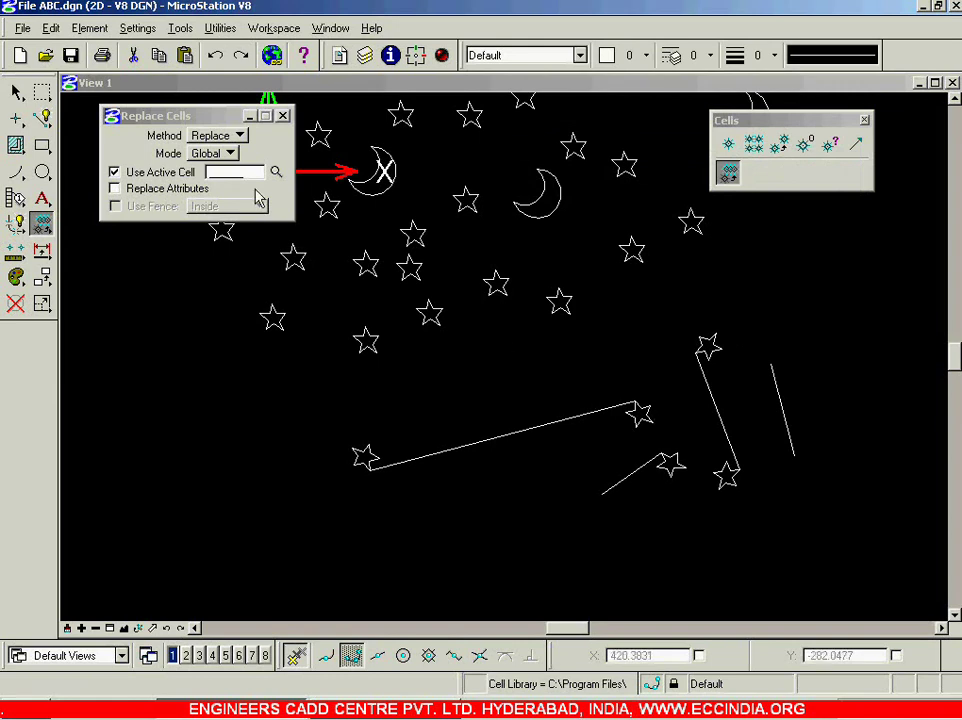
Step: Leave Replace Cells for Element Selection and close the Cells toolbox
click(283, 116)
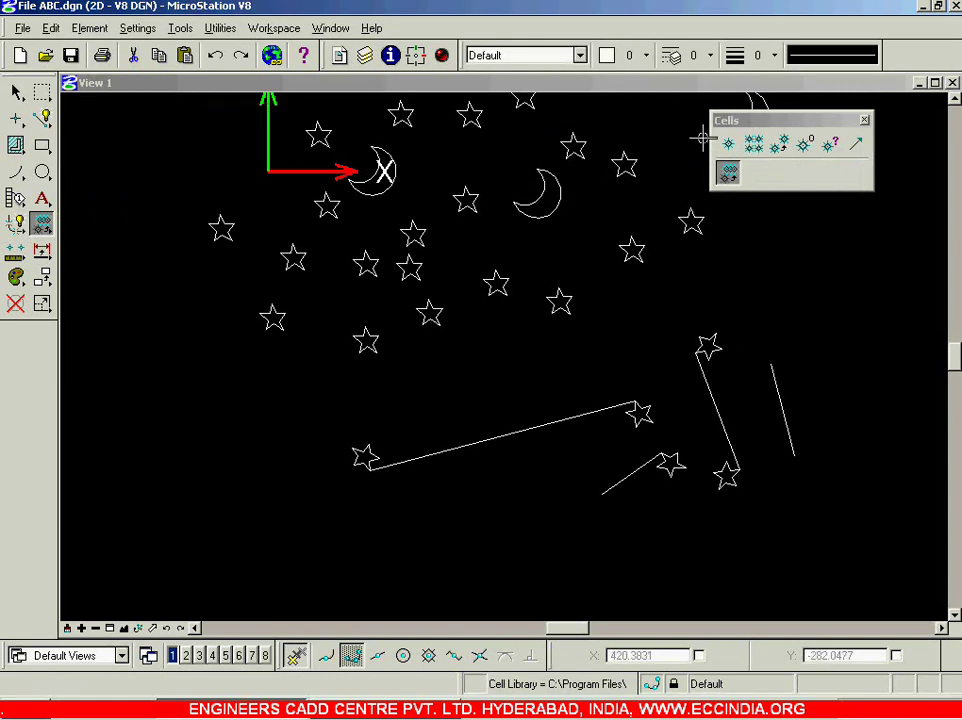
click(16, 91)
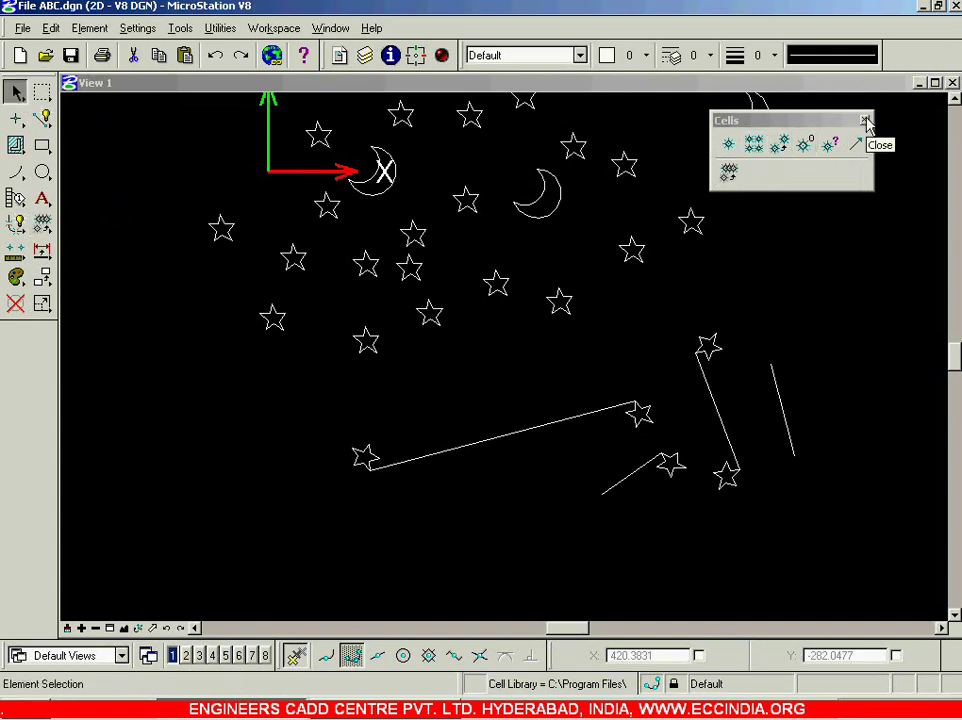
click(866, 121)
Step: Open the Patterns toolbox as a floating window over the empty area beside the drawing
scroll(745, 280, down, 2)
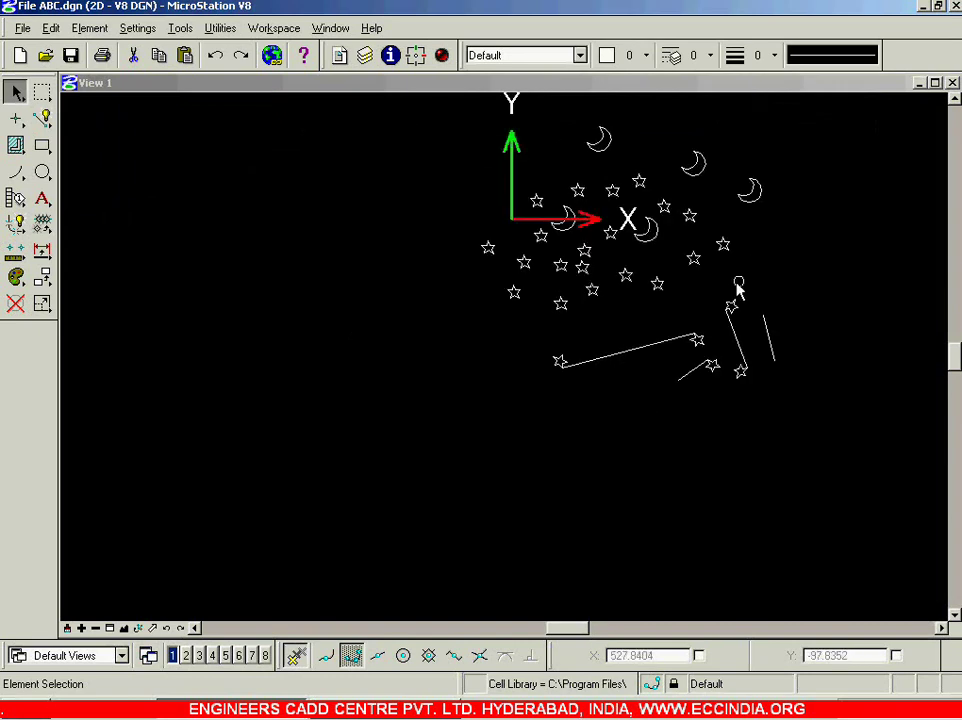
mouse_move(15, 145)
mouse_down()
mouse_move(195, 203)
mouse_move(320, 128)
mouse_up()
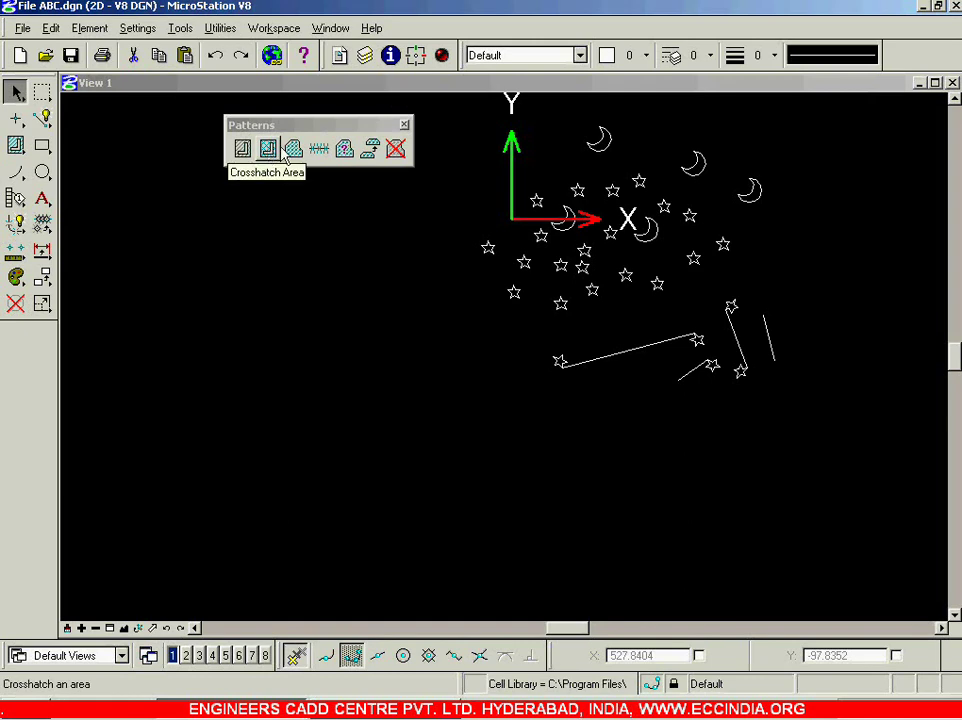
drag(300, 125, 253, 139)
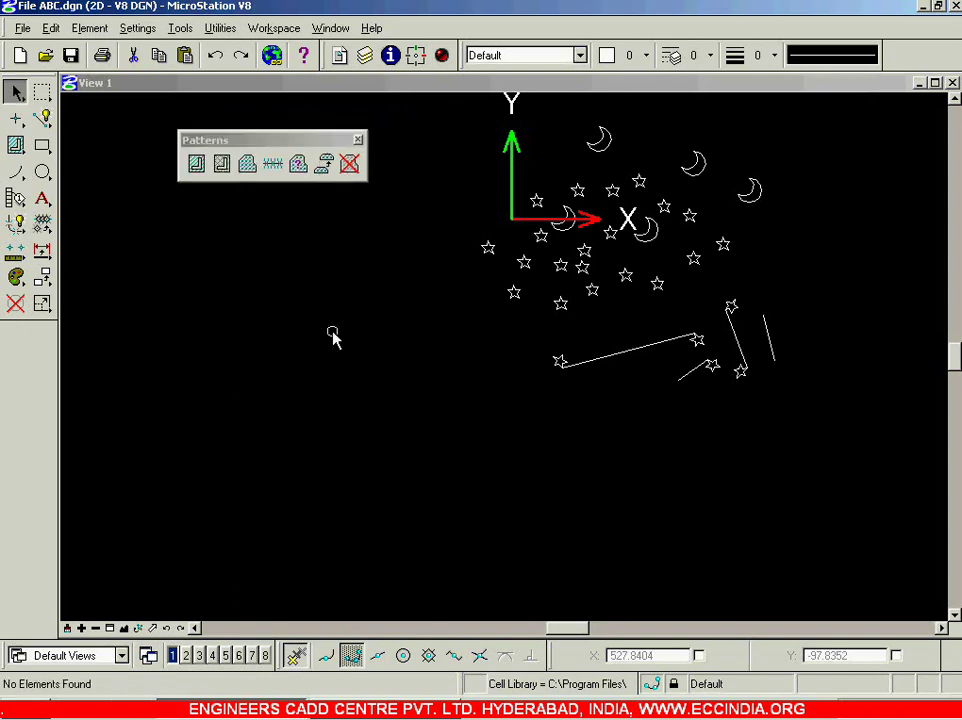
Step: Select all elements in the drawing and delete them
click(853, 683)
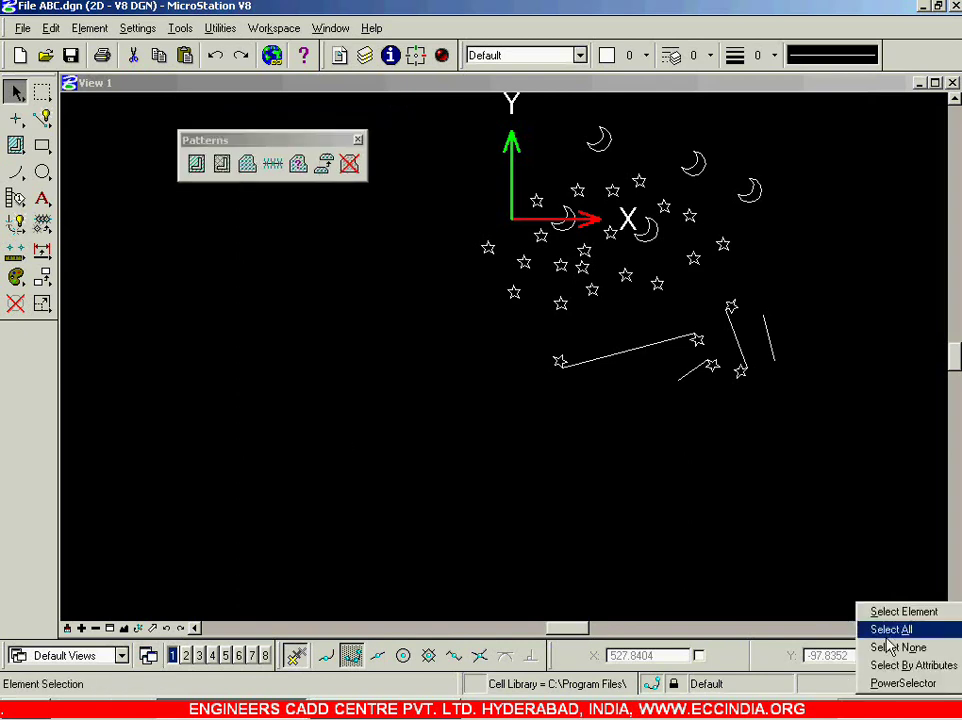
click(887, 634)
key(Delete)
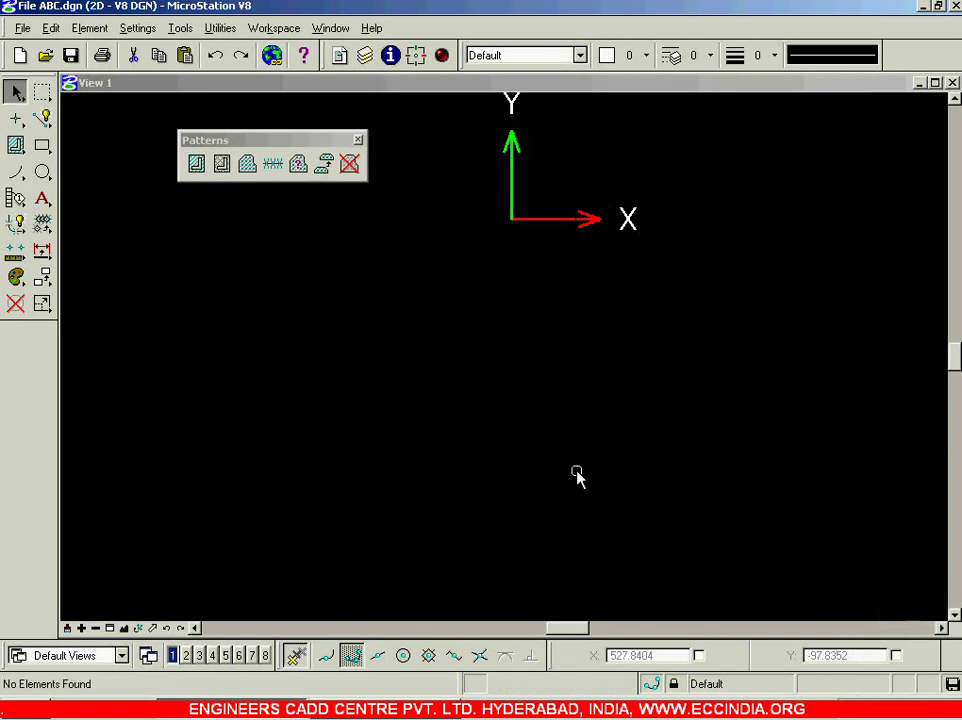
Step: Draw an orthogonal block 200 wide and 300 high in the empty area above the origin axes, with Solid area and no fill
click(152, 628)
click(545, 204)
click(103, 603)
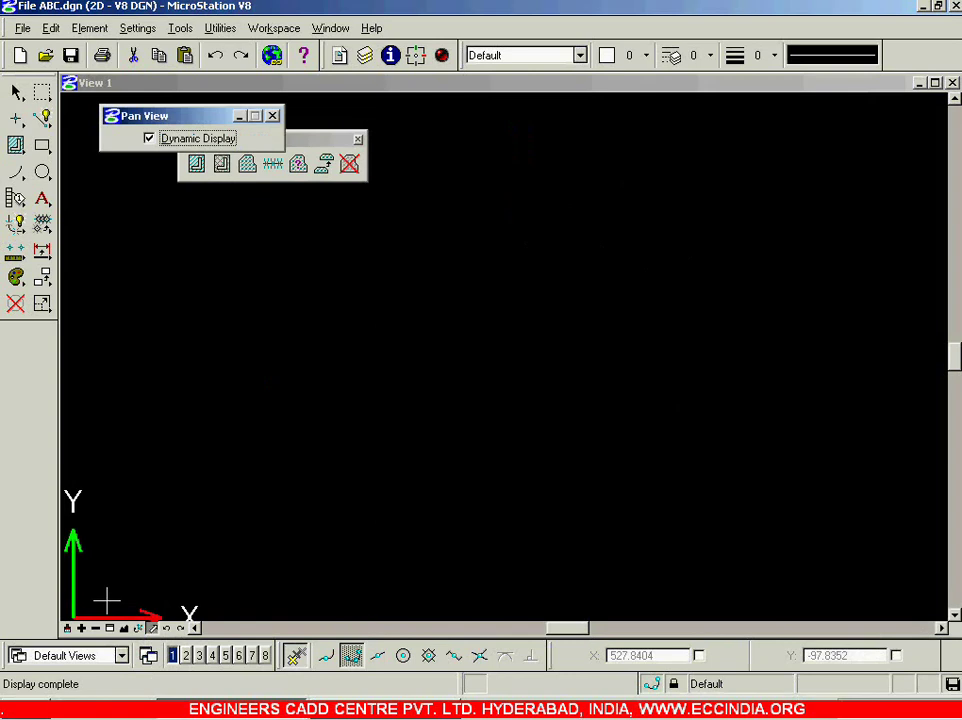
right_click(163, 512)
click(42, 145)
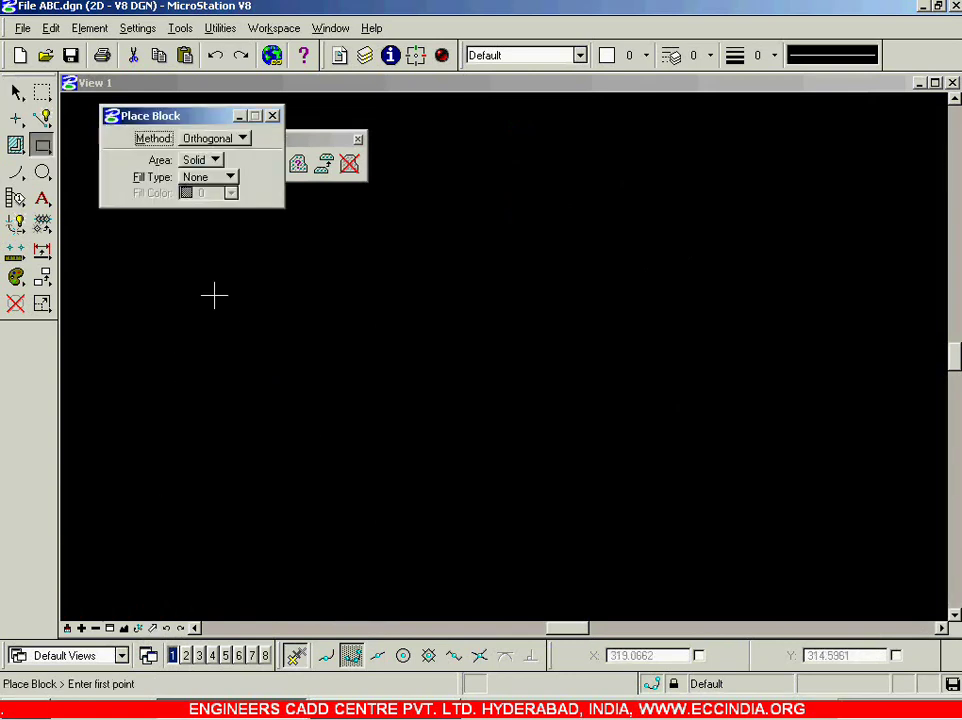
click(243, 500)
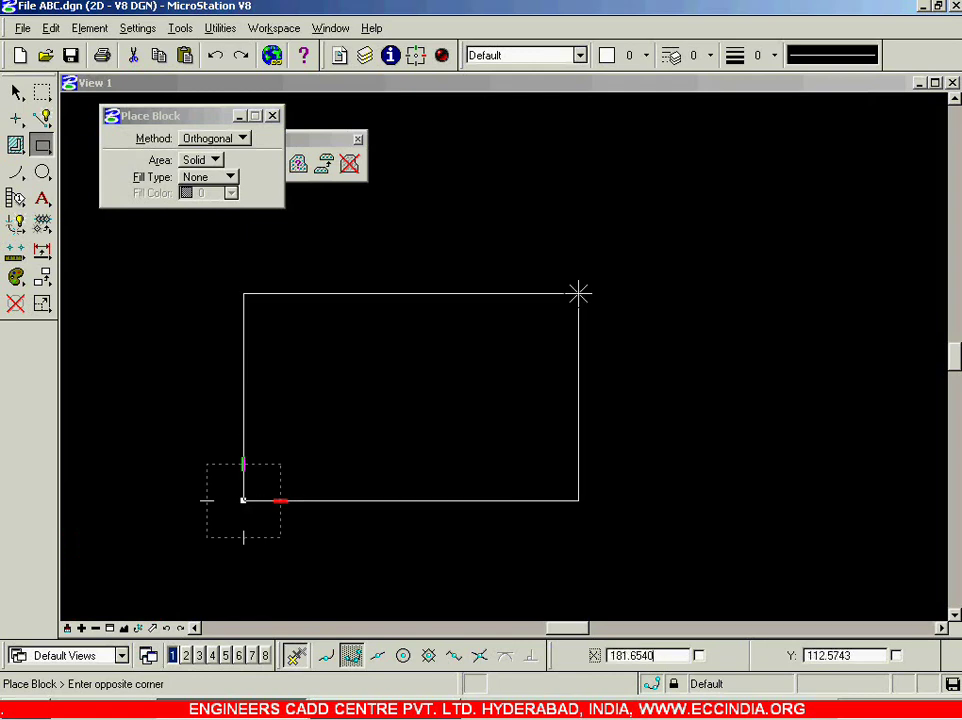
text(200)
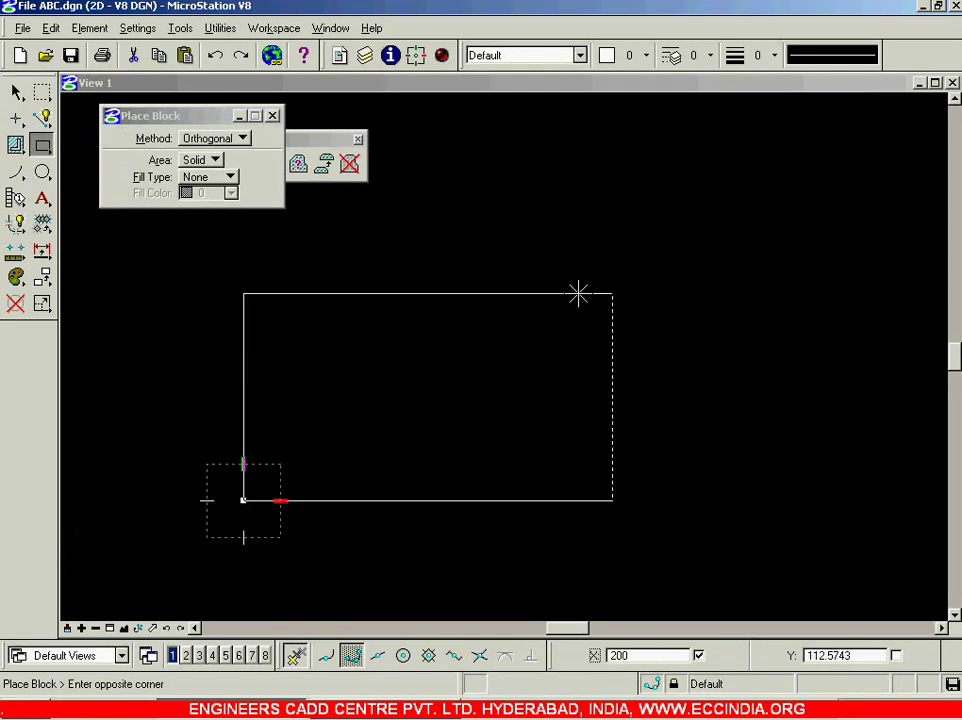
key(Tab)
text(300)
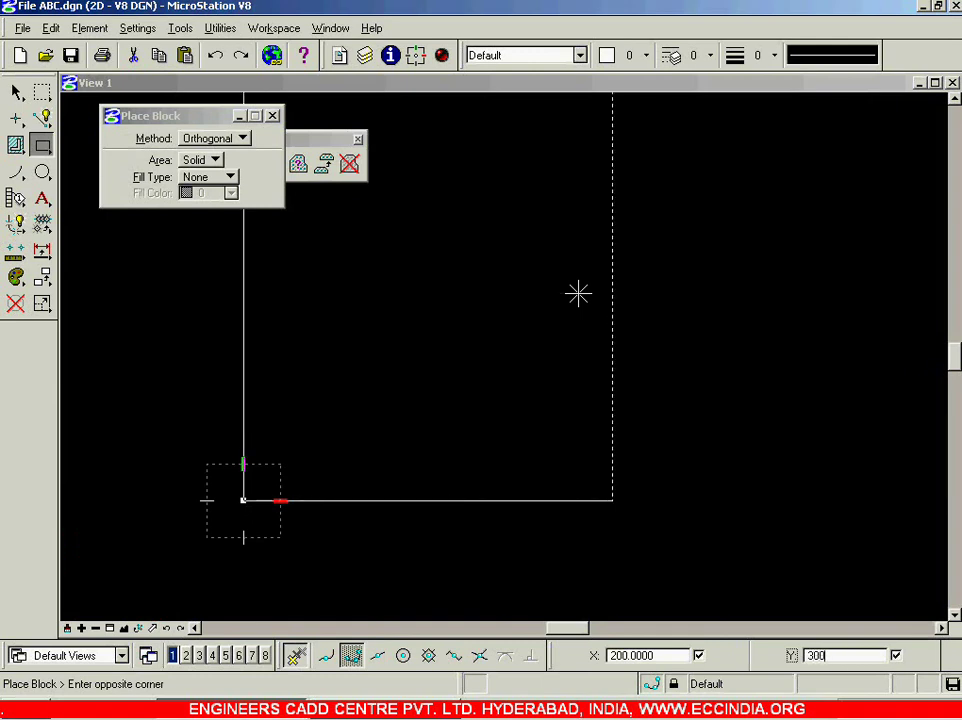
click(578, 293)
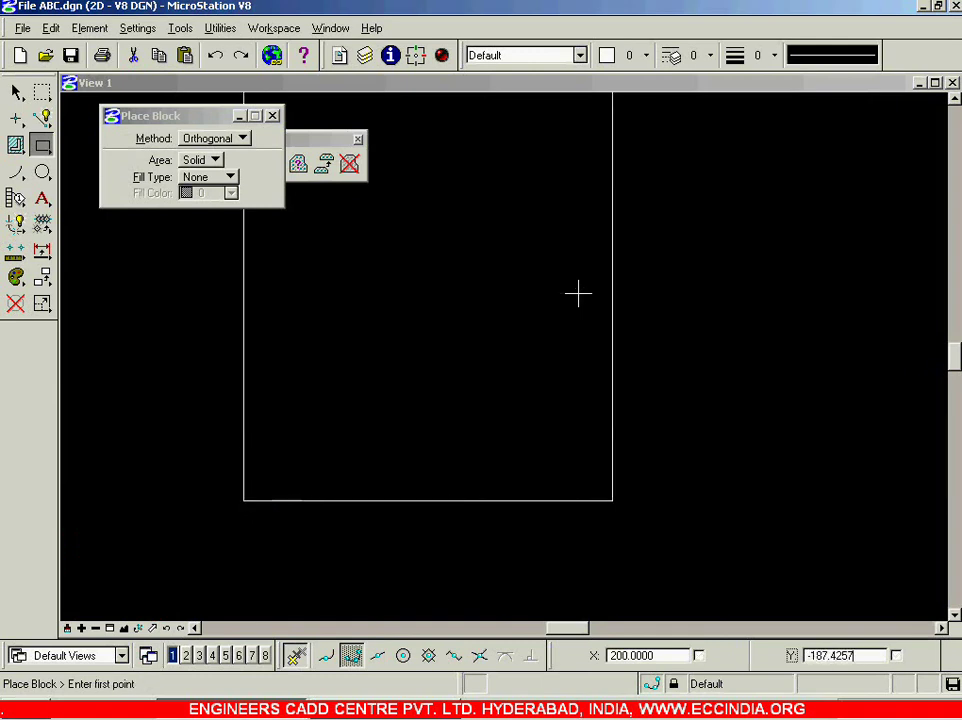
scroll(590, 288, down, 3)
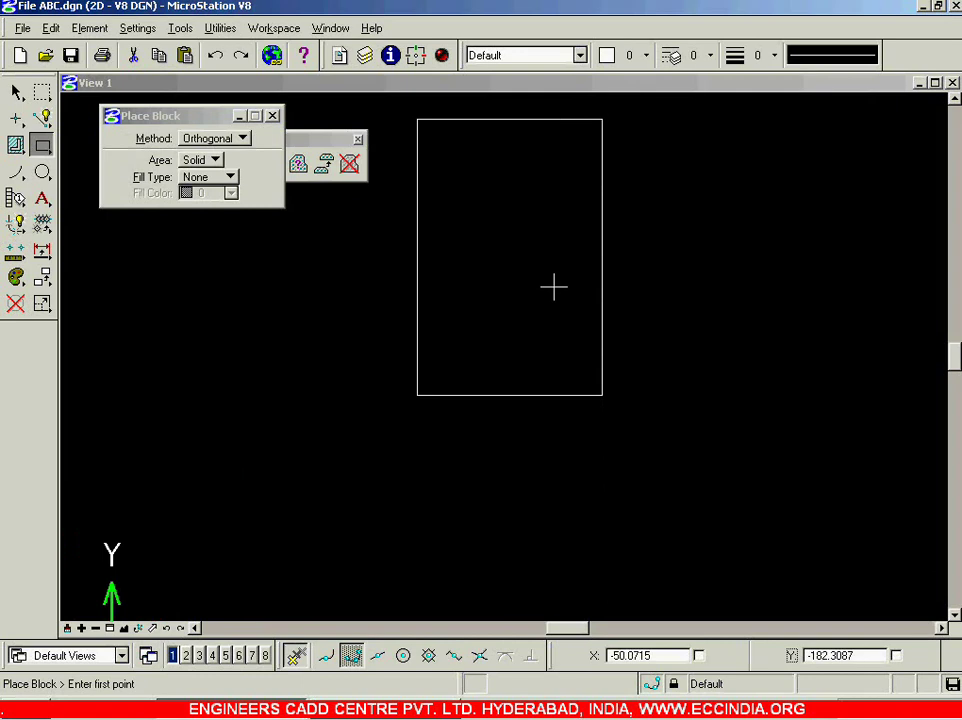
scroll(444, 348, down, 3)
scroll(460, 248, up, 3)
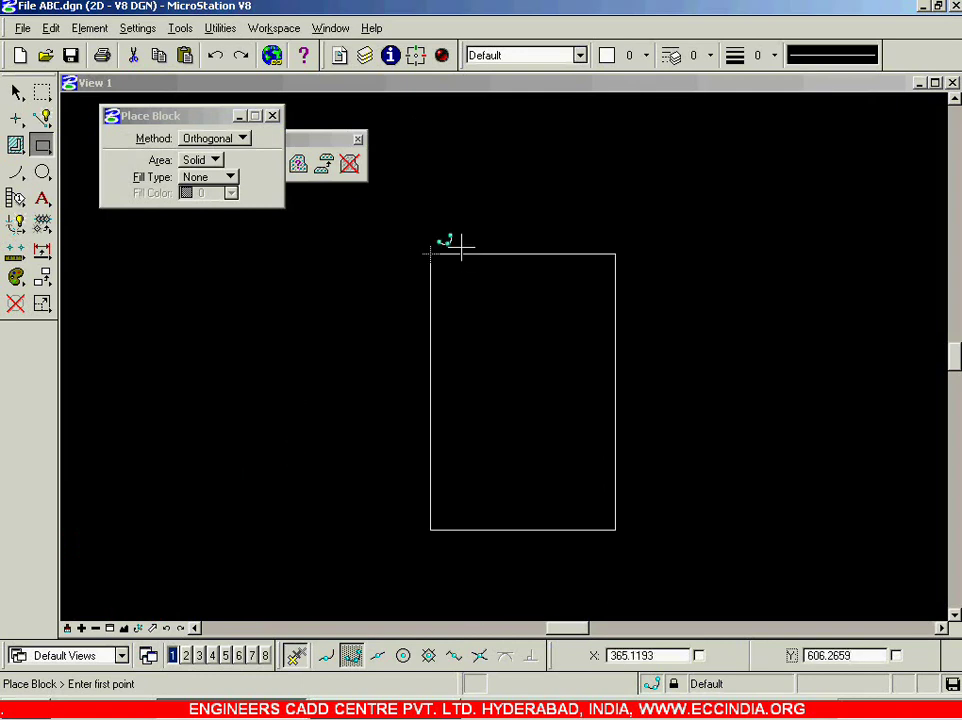
Step: Start Pattern Area, open the cell library from it and make the Nut cell active for placement
click(272, 116)
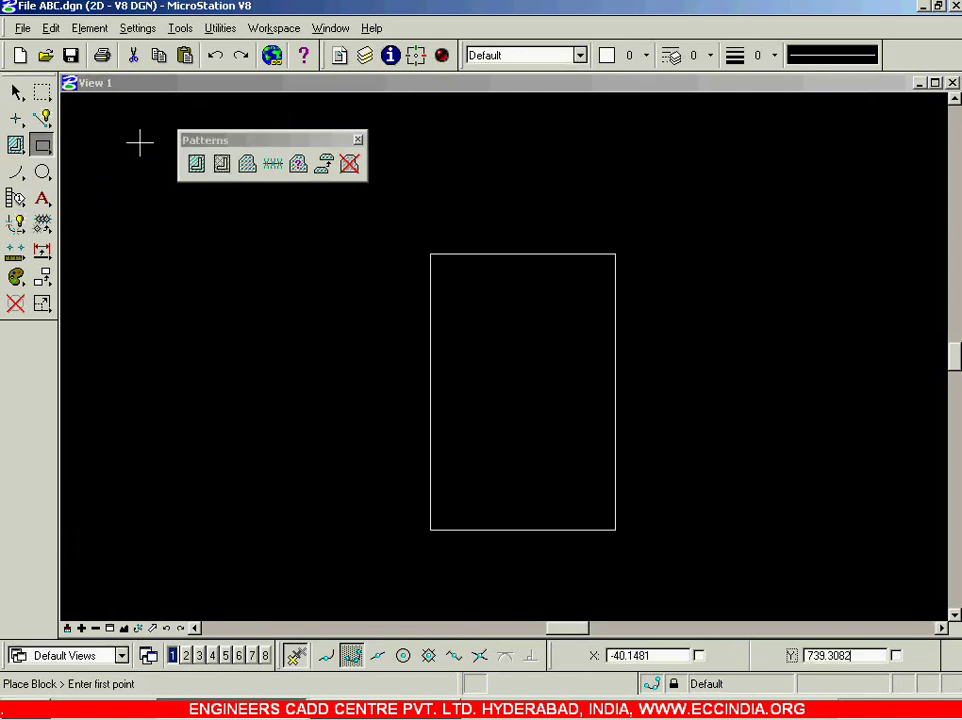
click(247, 163)
drag(180, 115, 721, 137)
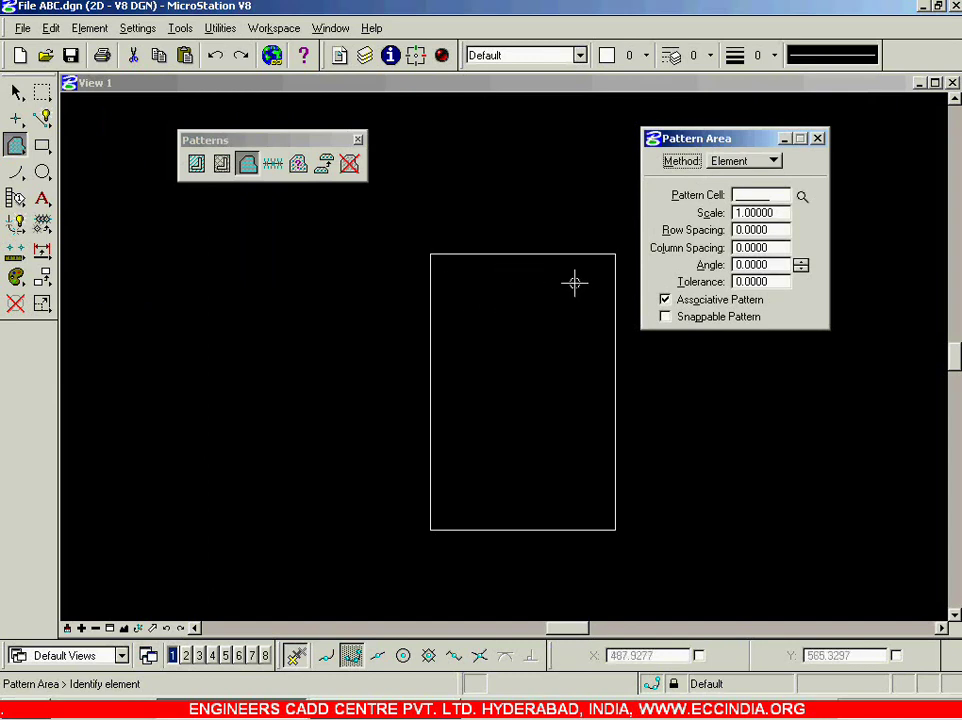
click(802, 199)
click(172, 326)
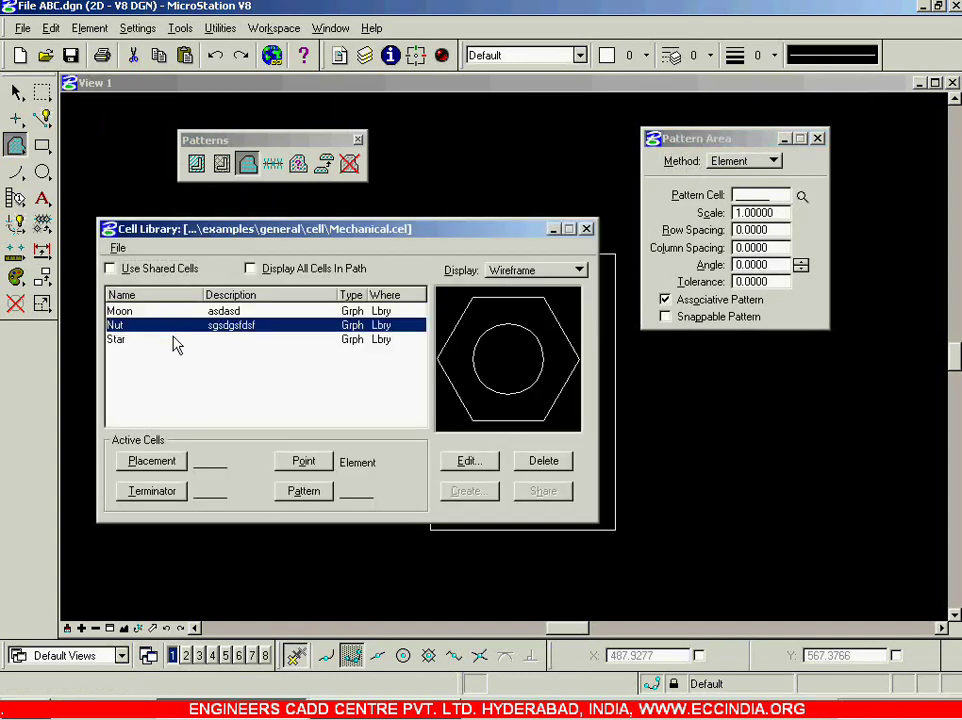
click(175, 340)
click(212, 327)
double_click(204, 331)
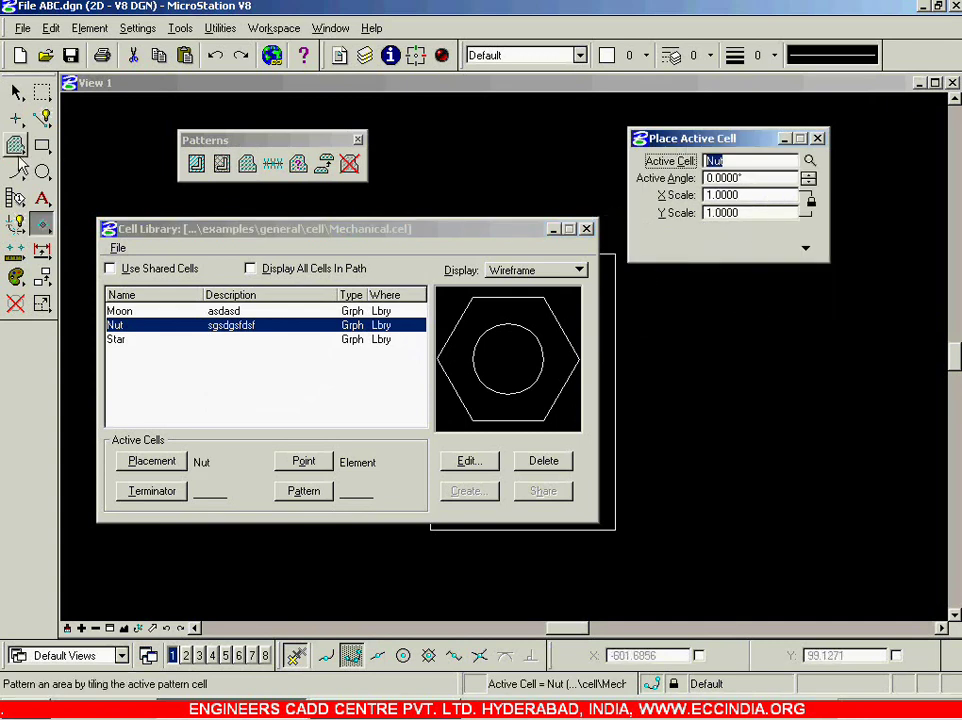
Step: Float the Cells toolbox, place one Nut cell beside the block, and close the cell library and placement settings
drag(40, 224, 448, 134)
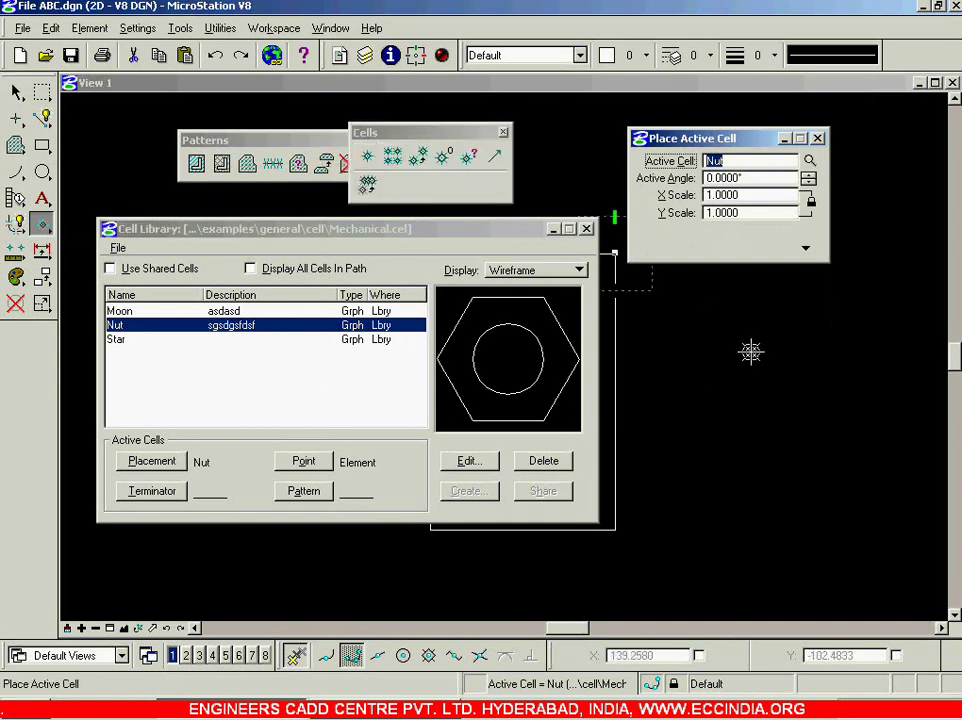
click(586, 229)
click(818, 139)
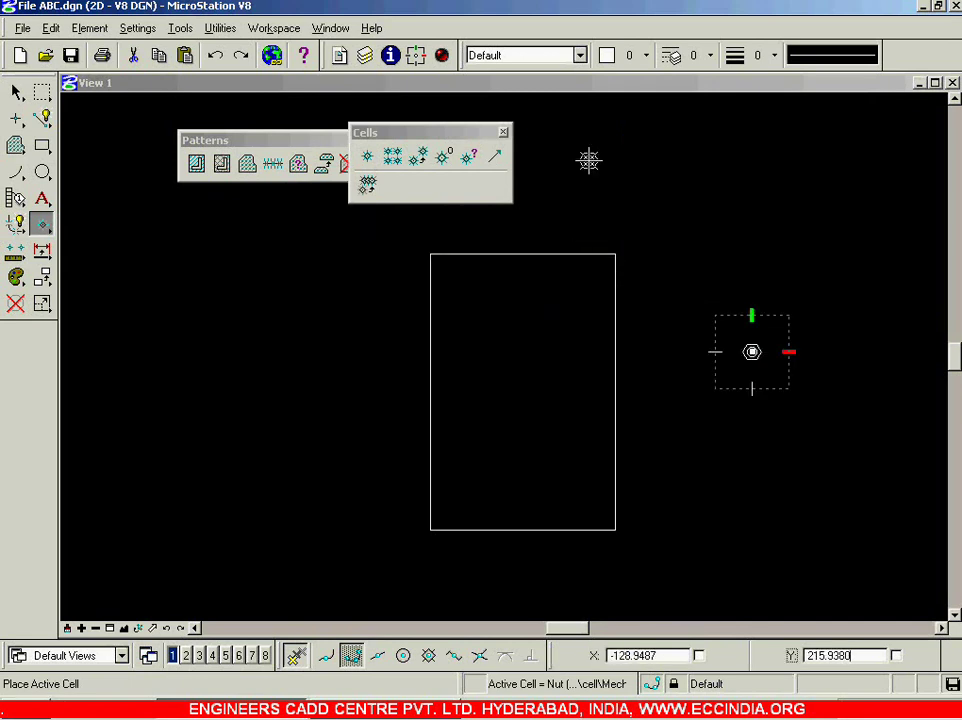
Step: Restart Pattern Area and set Nut from the Mechanical.cel library as the active pattern cell
click(247, 165)
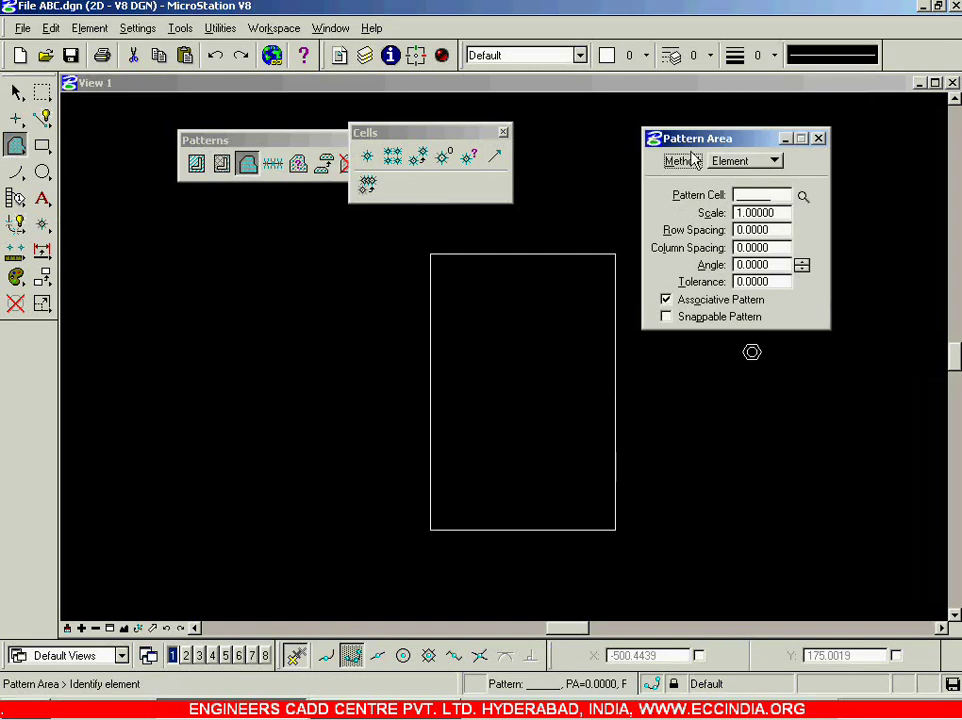
drag(728, 138, 753, 127)
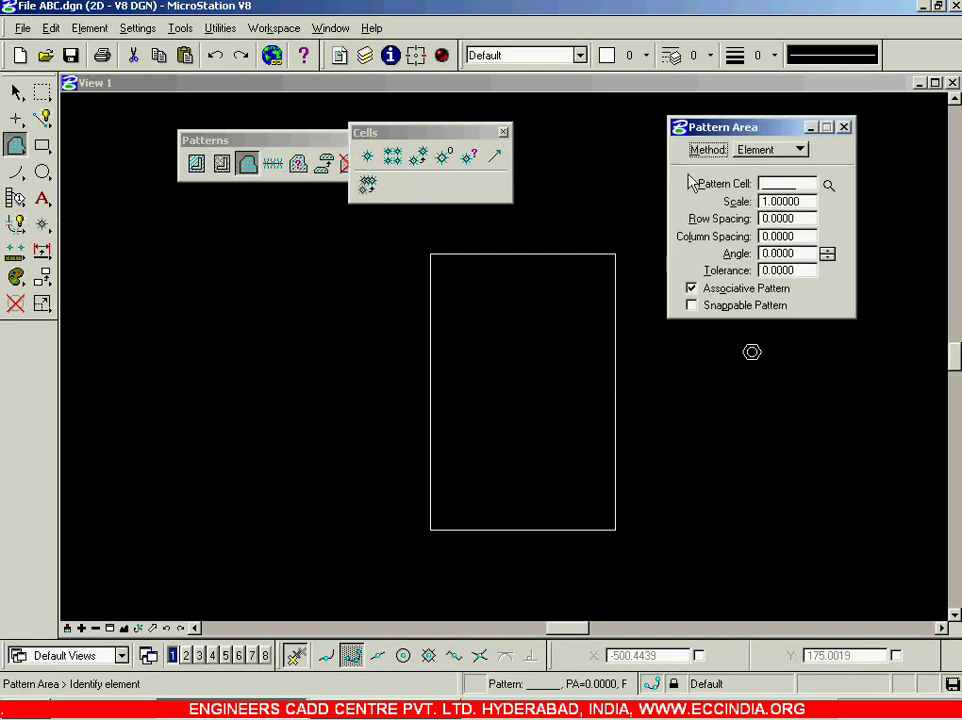
click(828, 185)
click(186, 326)
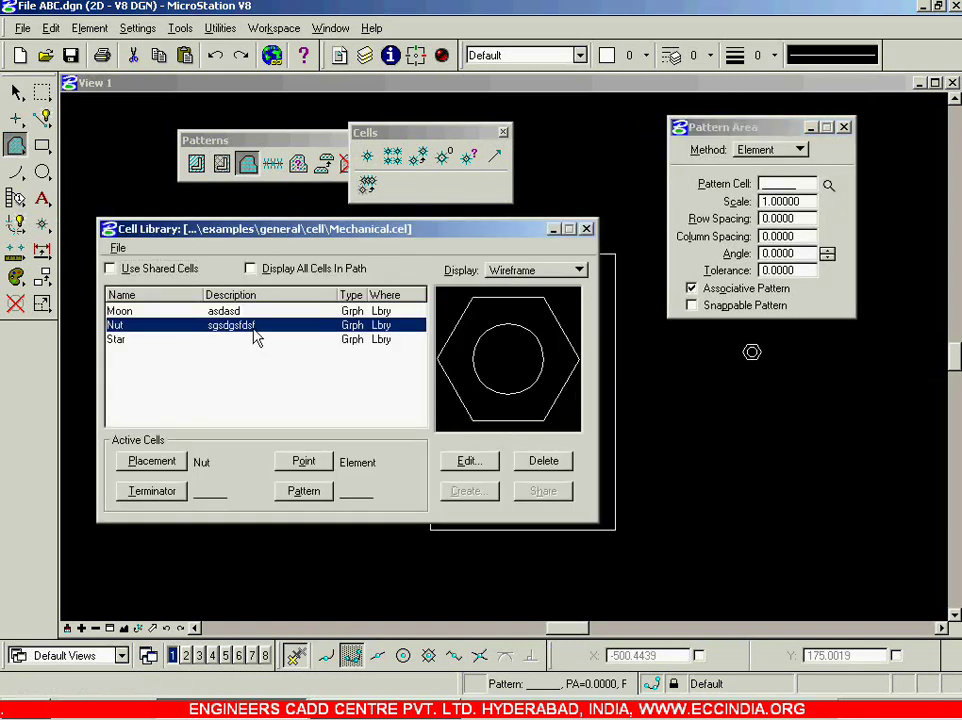
click(303, 491)
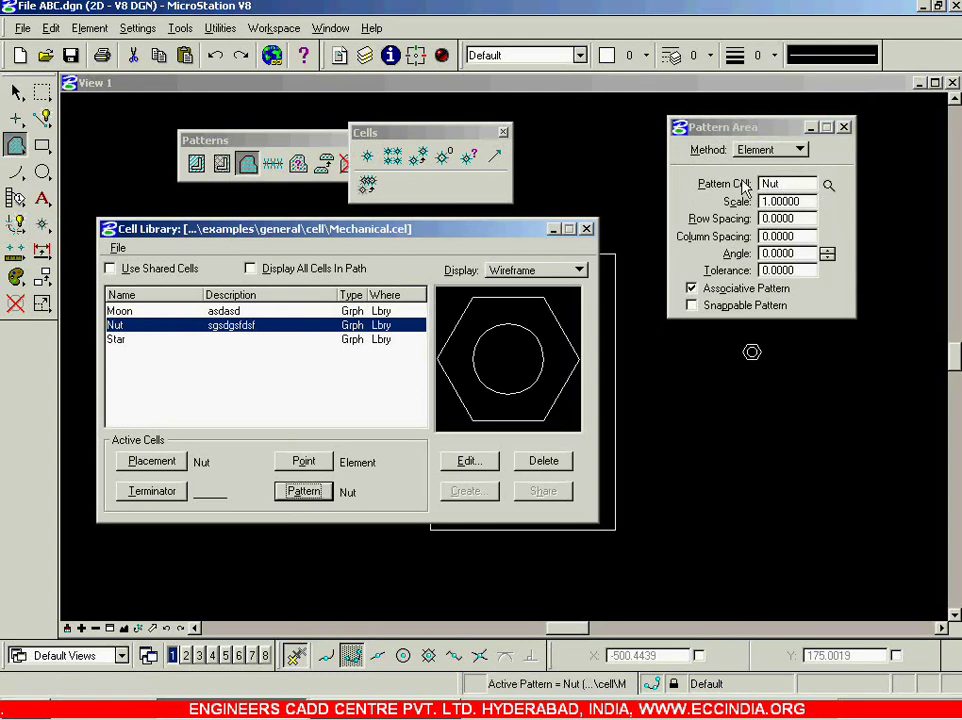
click(586, 229)
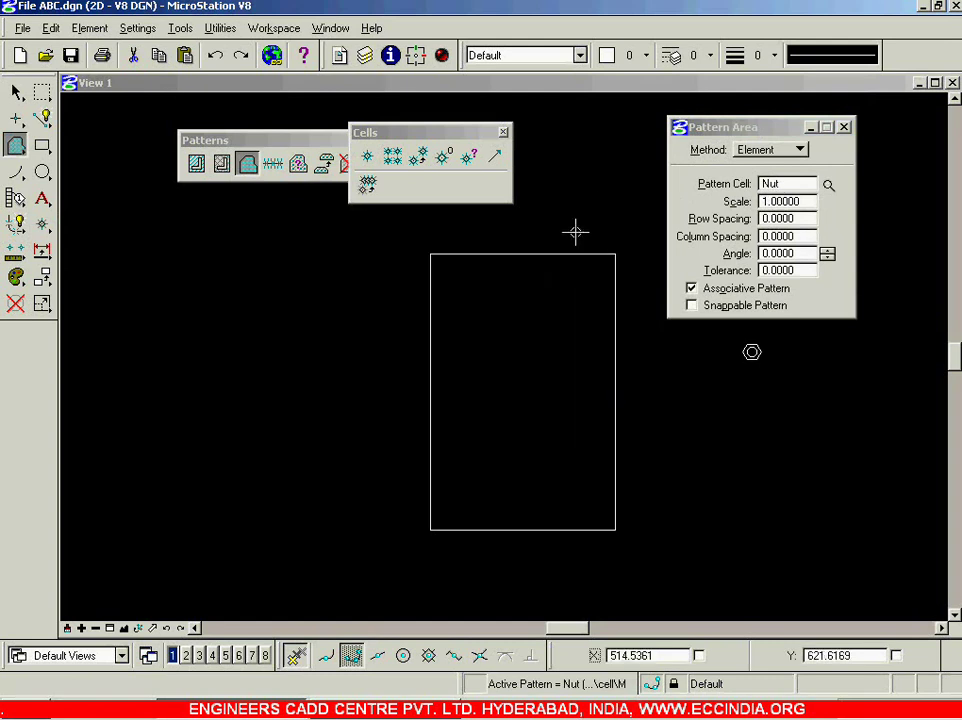
Step: Set the pattern's row spacing to 30 and column spacing to 50
click(790, 218)
double_click(790, 218)
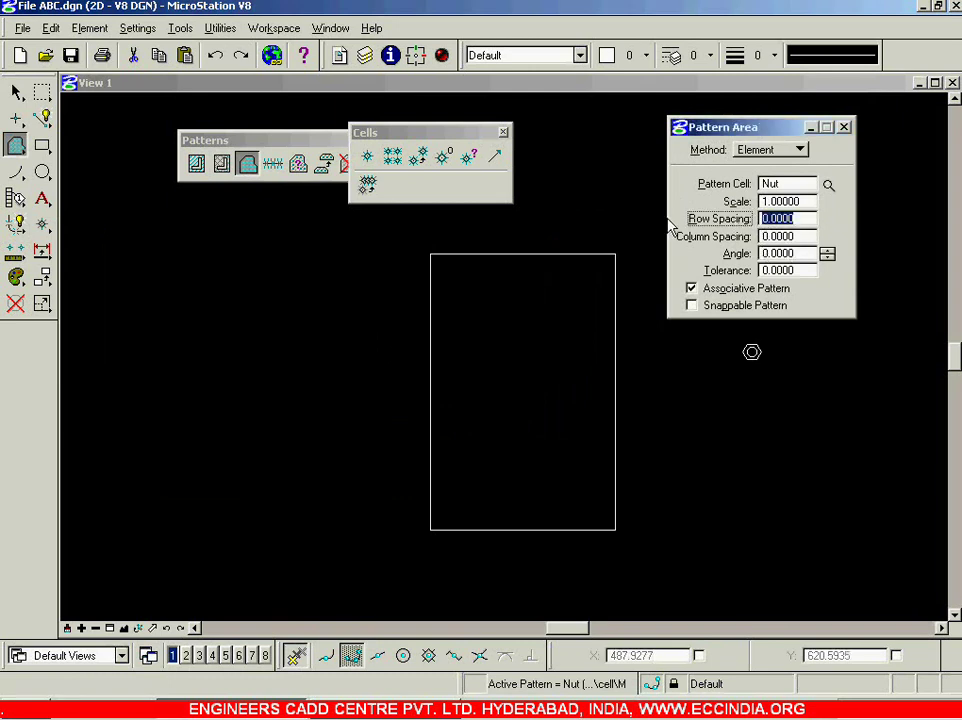
text(30)
click(806, 238)
double_click(806, 238)
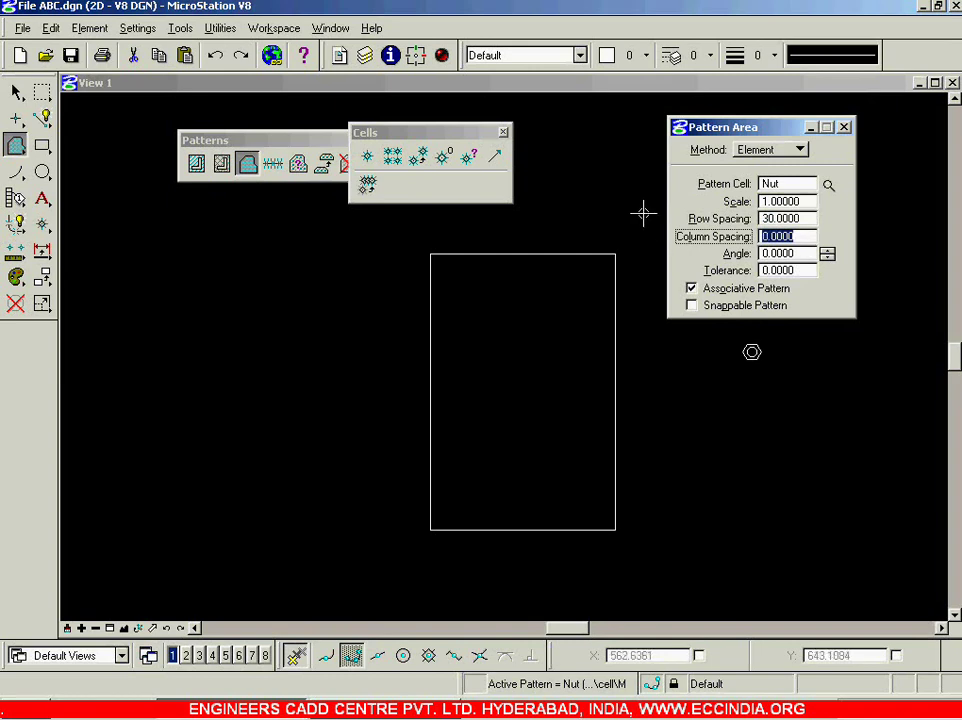
text(50)
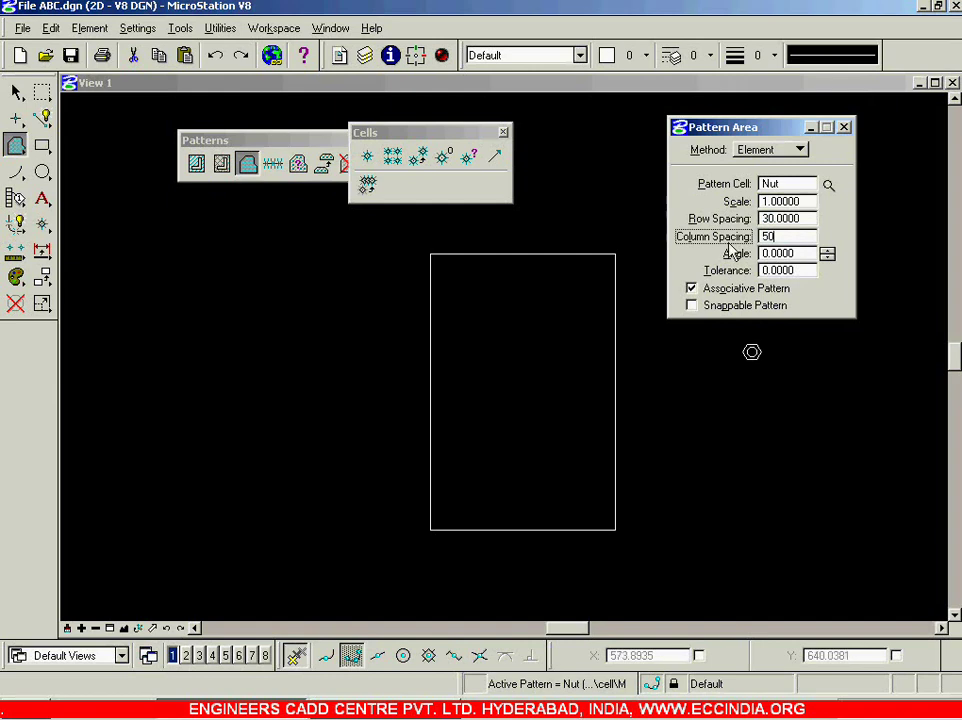
double_click(790, 254)
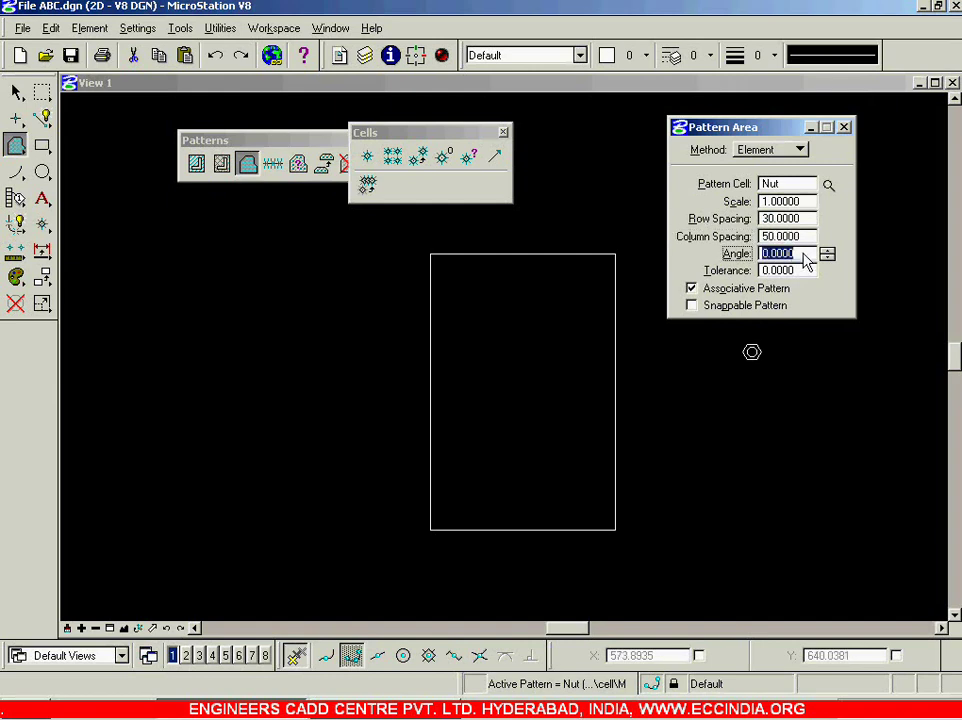
Step: Fill the block with the Nut pattern using the Element method and inspect the result
click(801, 152)
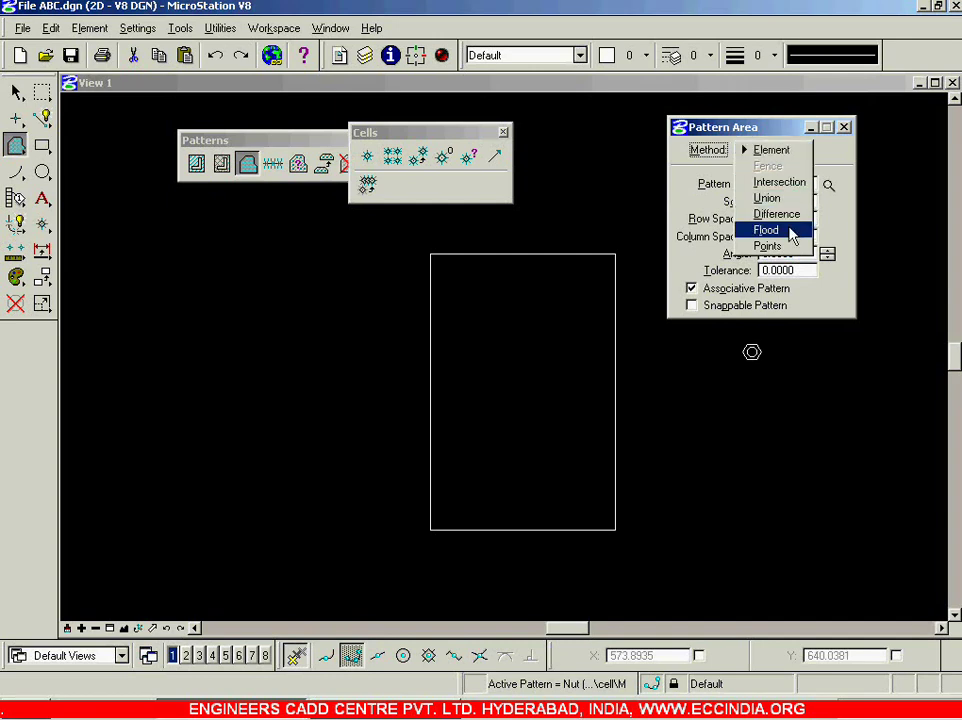
click(774, 152)
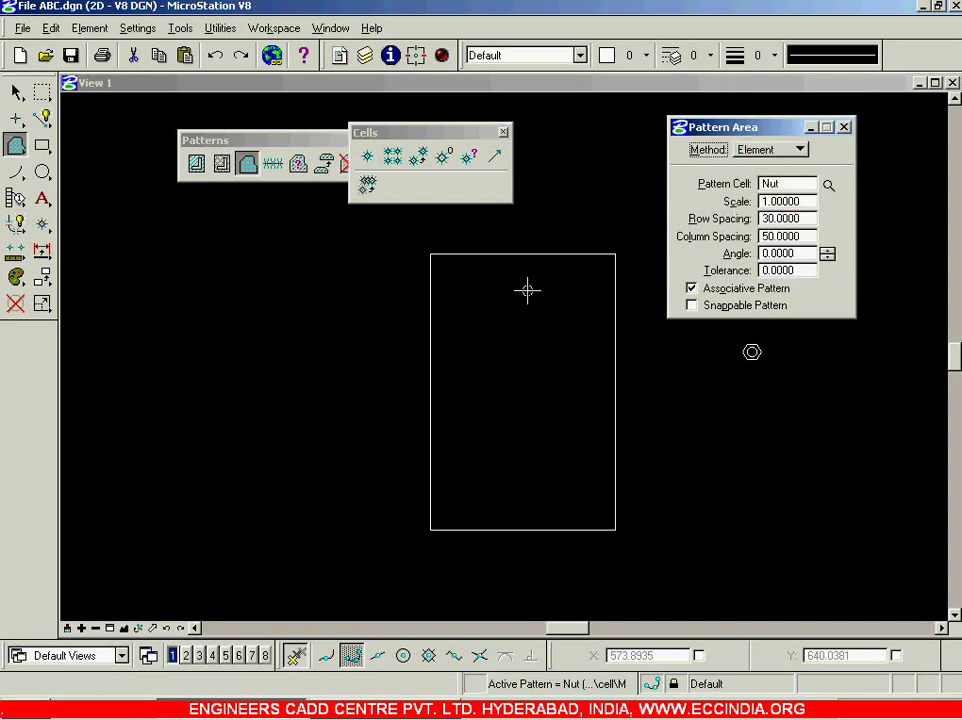
click(541, 254)
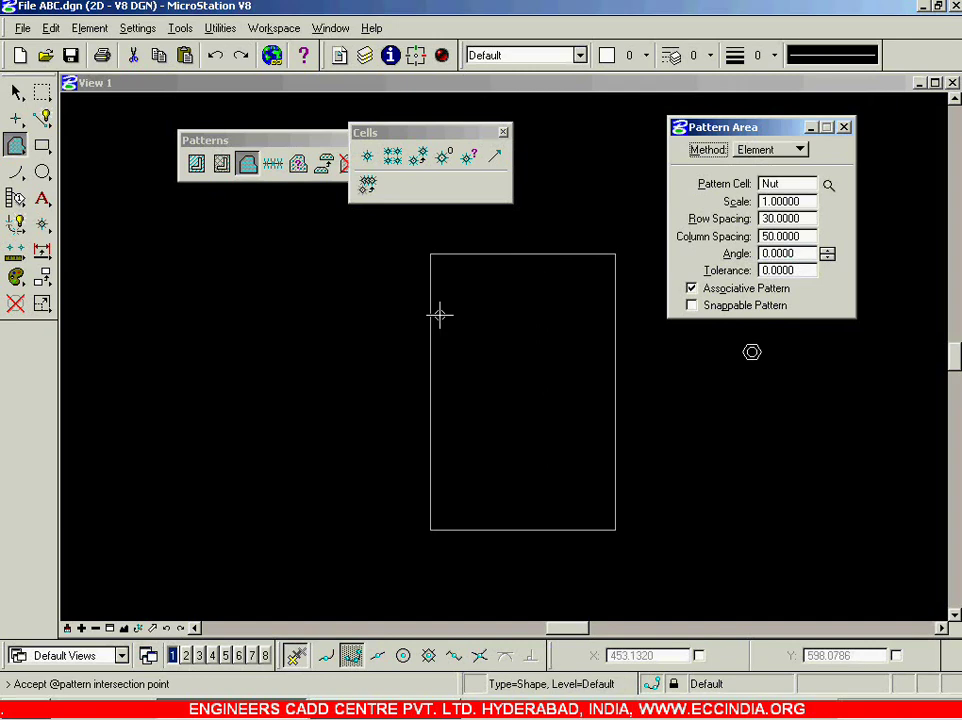
click(325, 386)
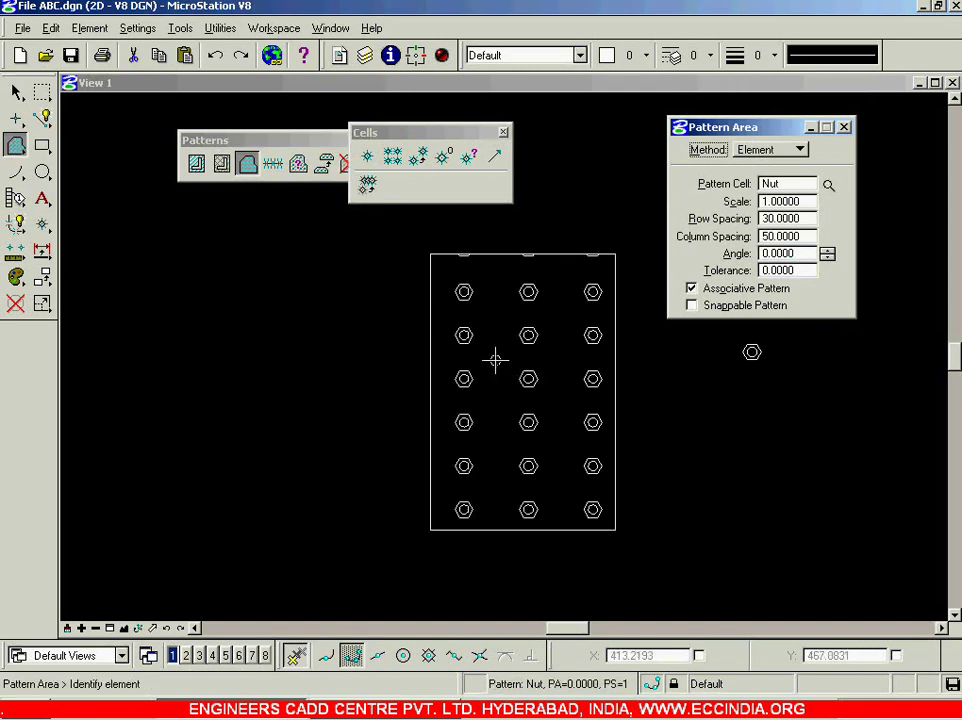
scroll(490, 351, up, 3)
scroll(490, 351, down, 4)
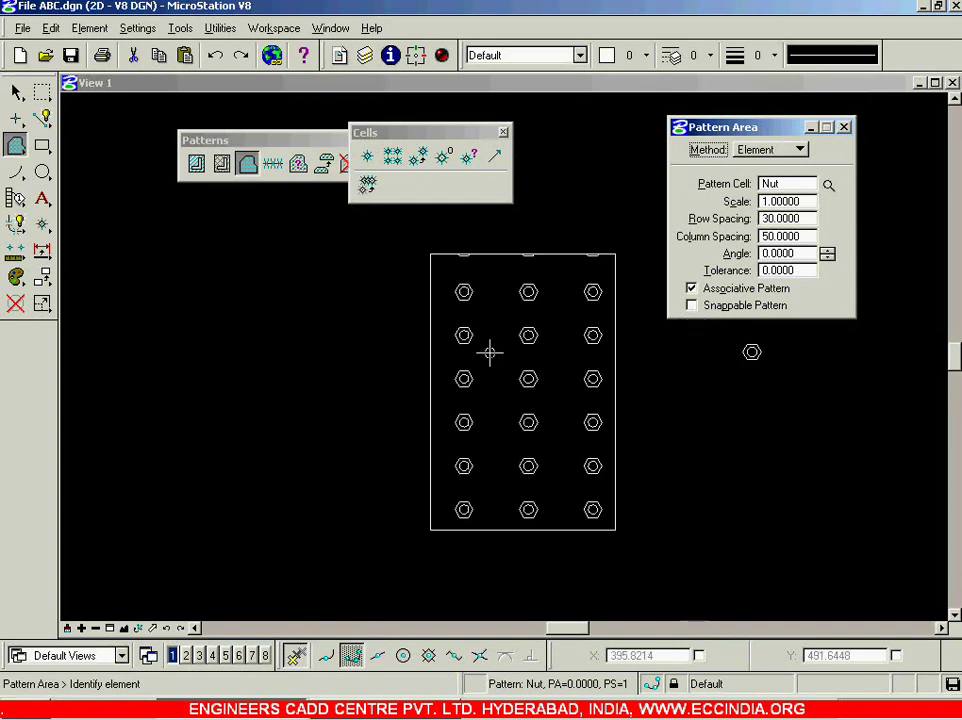
scroll(490, 351, up, 2)
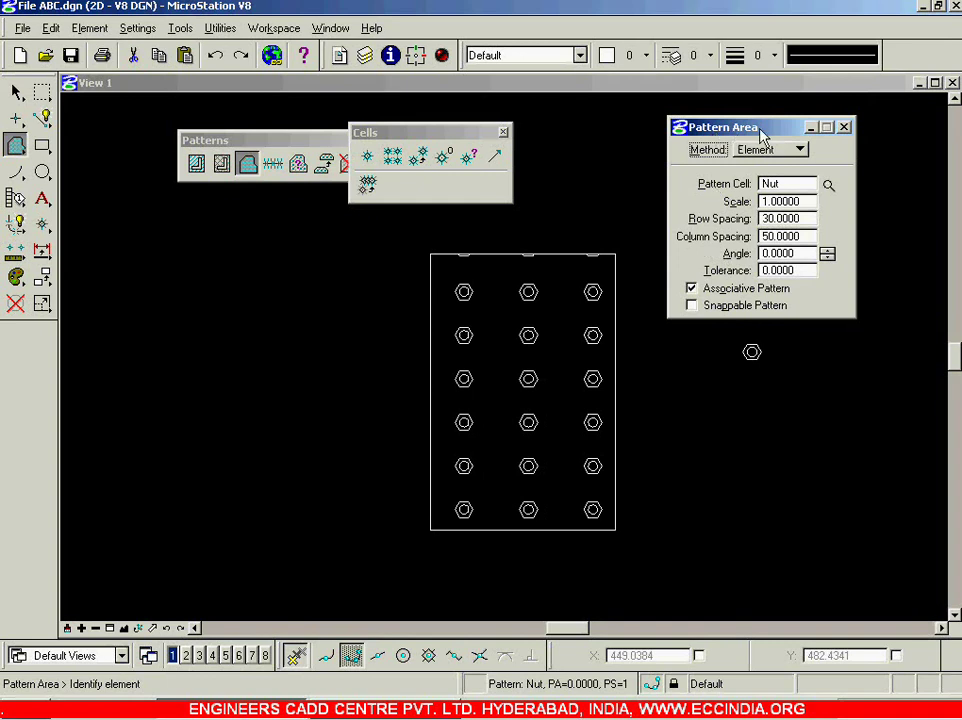
Step: Close Pattern Area and draw a center-method circle about 1071 in diameter in an empty area away from the block, without fill
click(844, 127)
scroll(436, 369, down, 3)
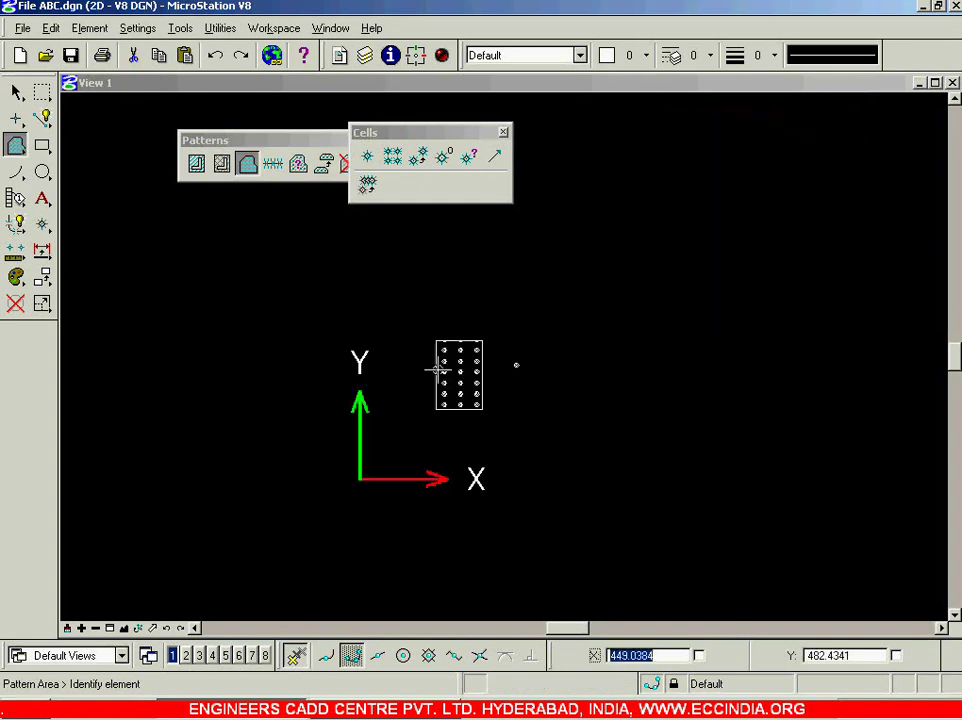
scroll(518, 408, up, 3)
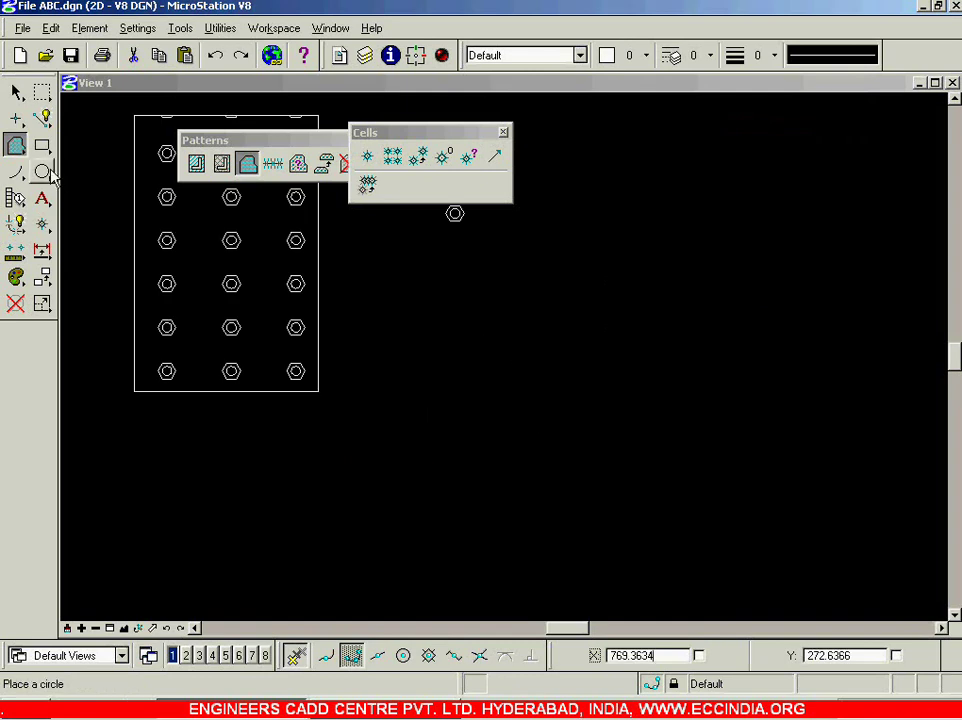
click(42, 172)
scroll(573, 340, down, 2)
scroll(676, 420, down, 1)
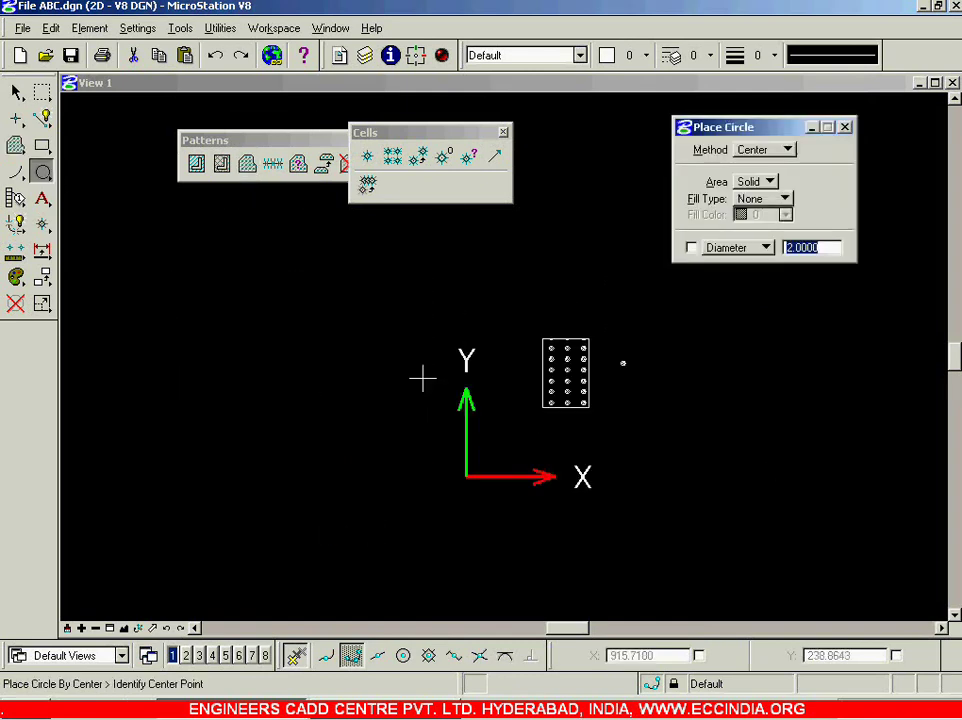
scroll(334, 365, down, 1)
mouse_move(331, 366)
shift+mouse_down()
mouse_move(676, 526)
mouse_move(474, 444)
mouse_move(488, 376)
shift+mouse_up()
click(488, 376)
click(695, 512)
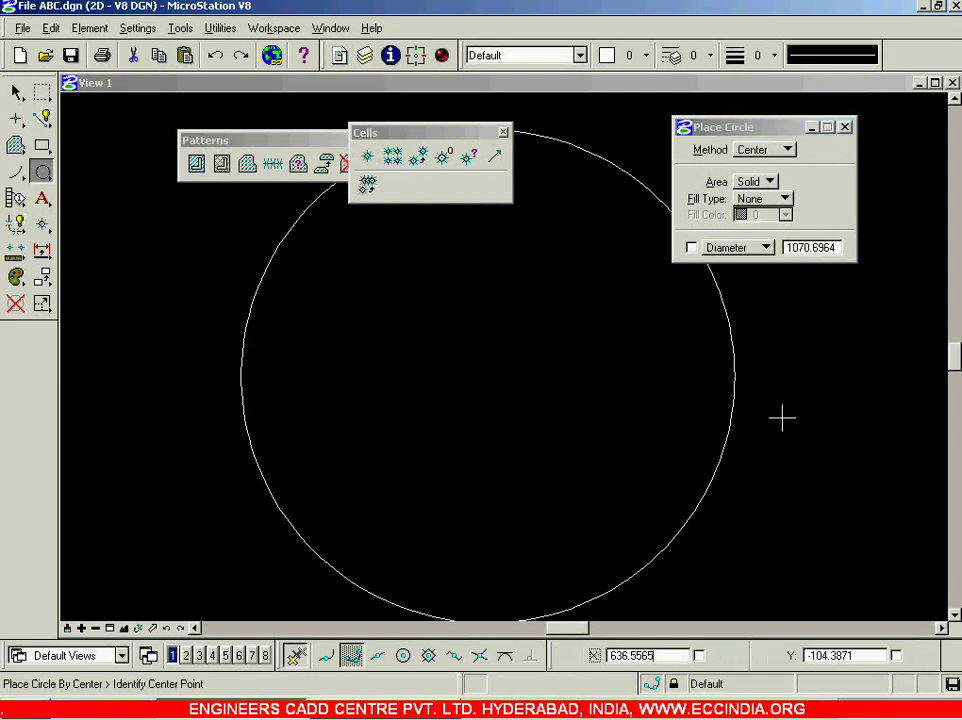
Step: Restart Pattern Area with the Element method and set Star from the cell library as the active pattern cell
click(247, 163)
click(800, 152)
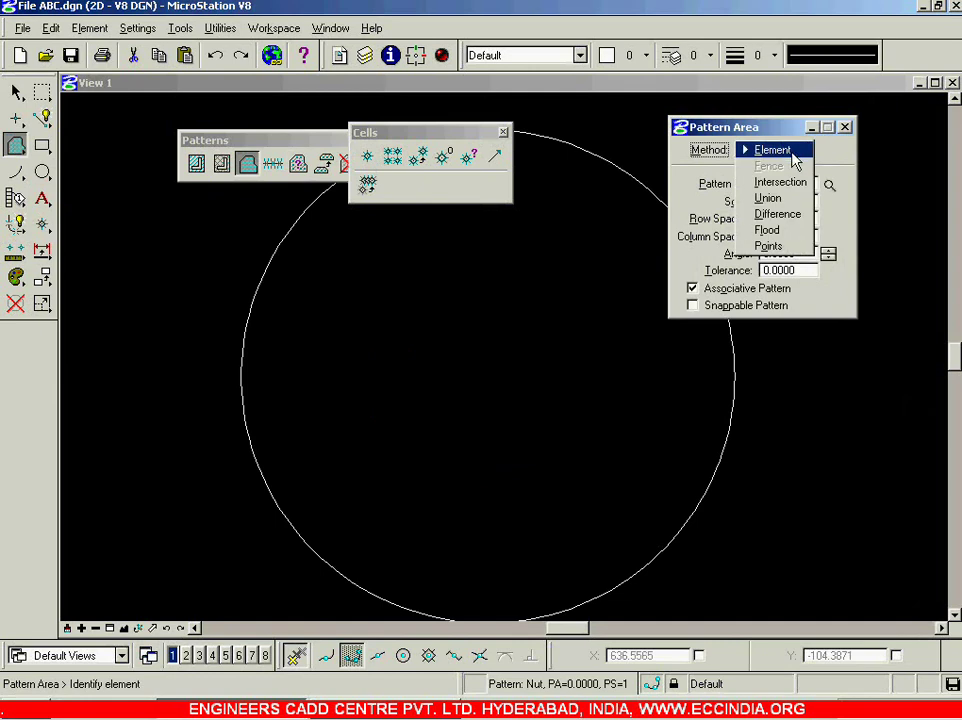
click(792, 150)
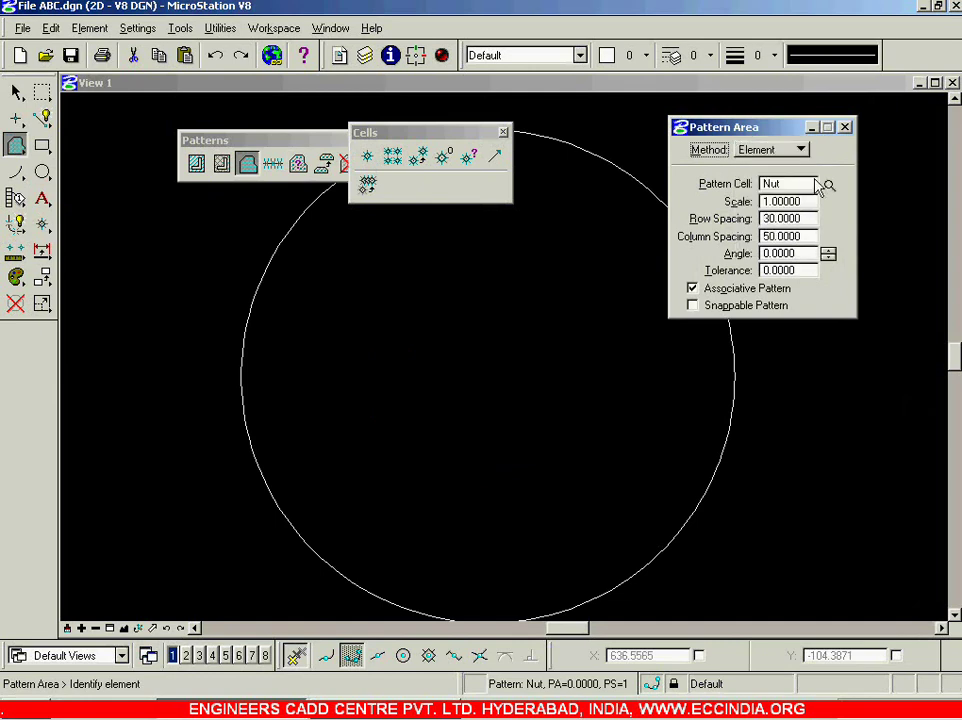
click(830, 186)
click(241, 327)
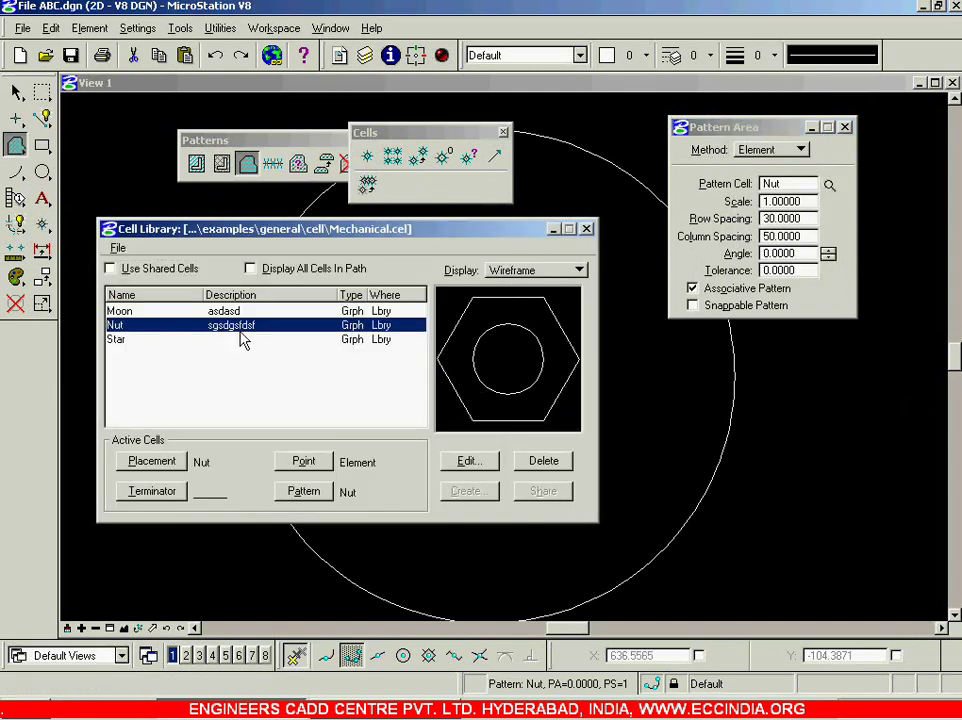
click(200, 340)
click(304, 491)
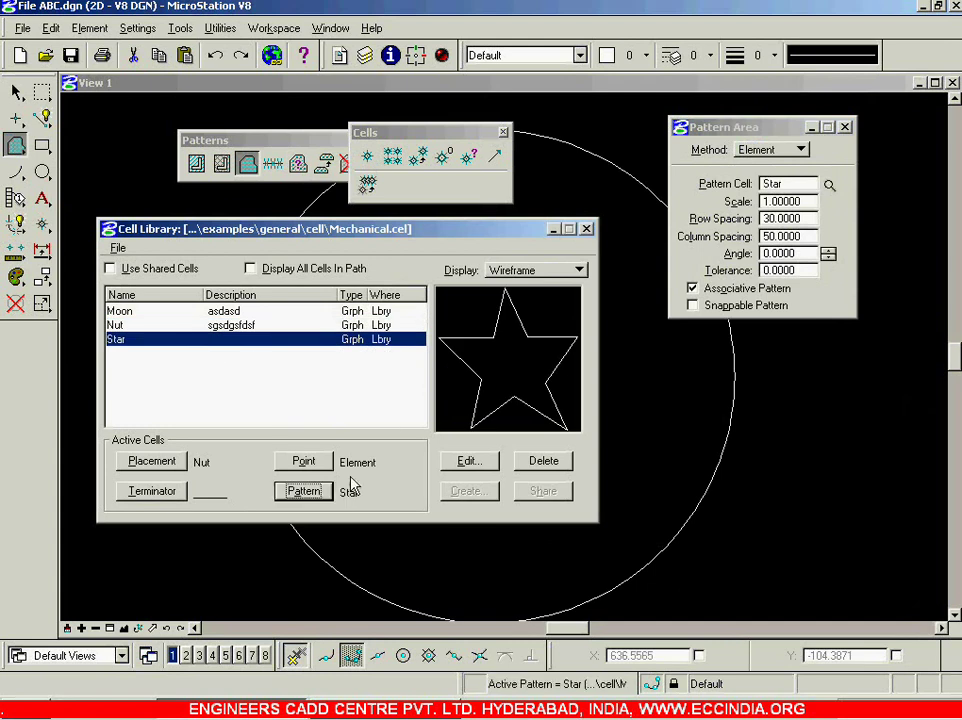
click(586, 230)
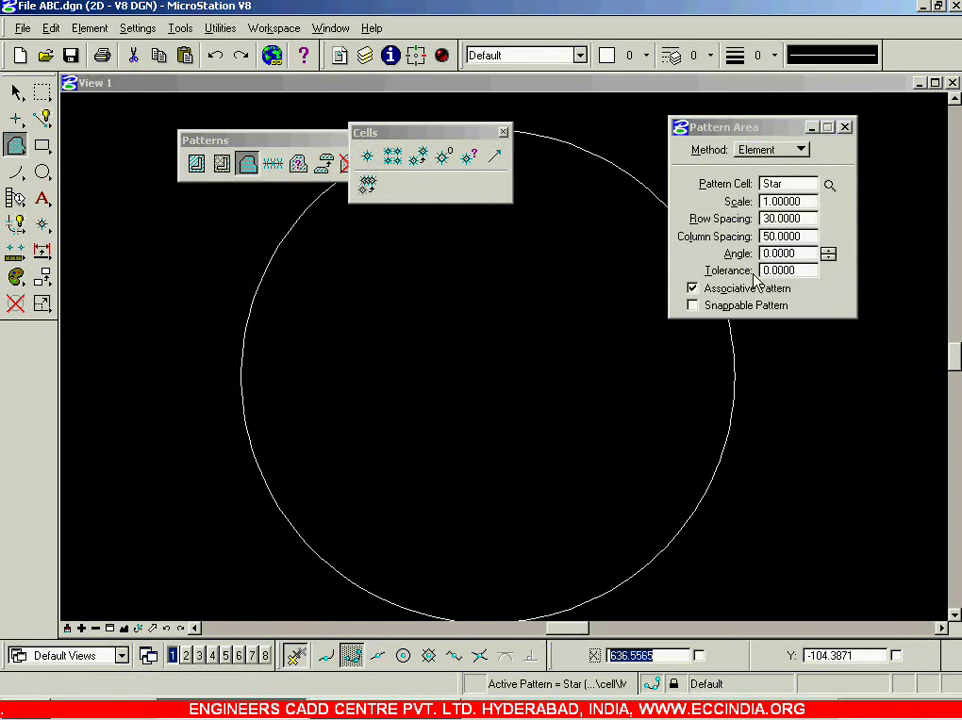
Step: Set the pattern angle to 30, fill the circle with the Star pattern and move the Cells toolbox off it
double_click(790, 253)
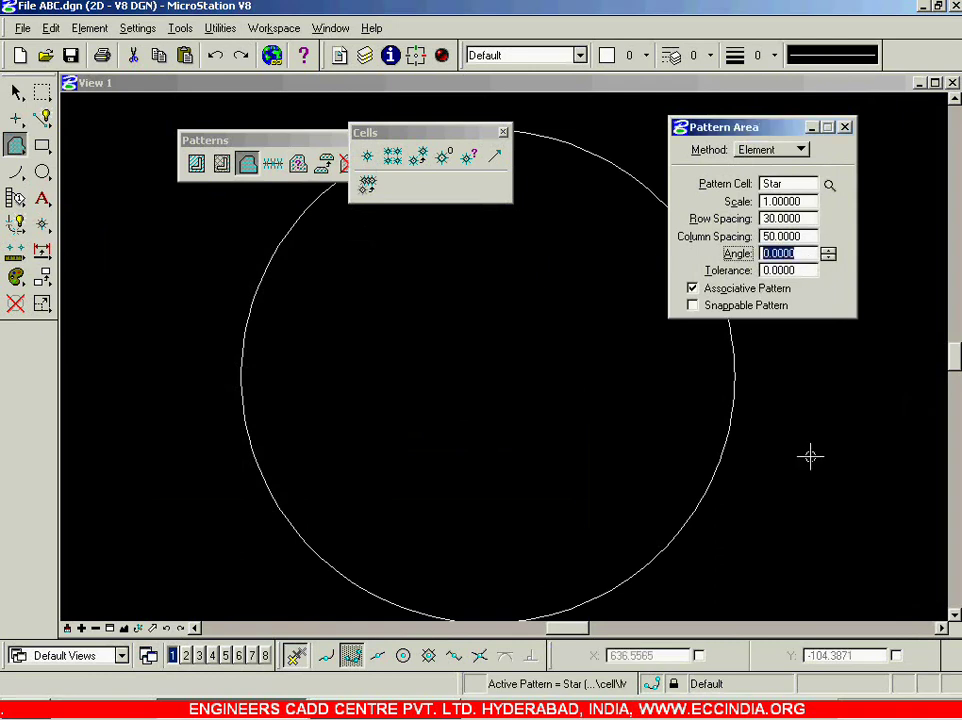
text(30)
key(Tab)
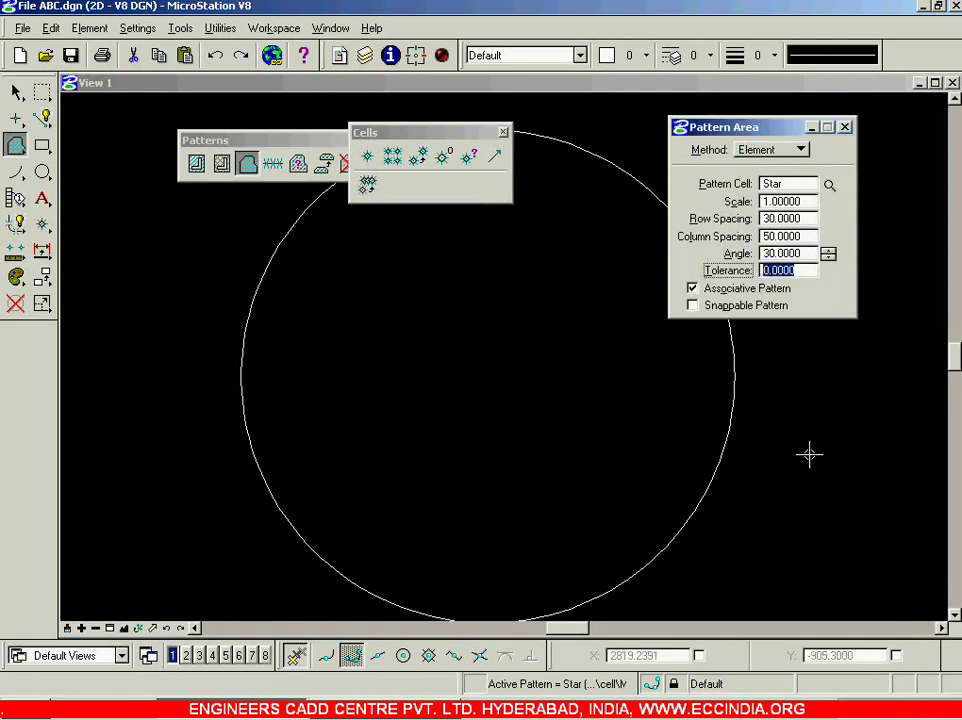
click(735, 378)
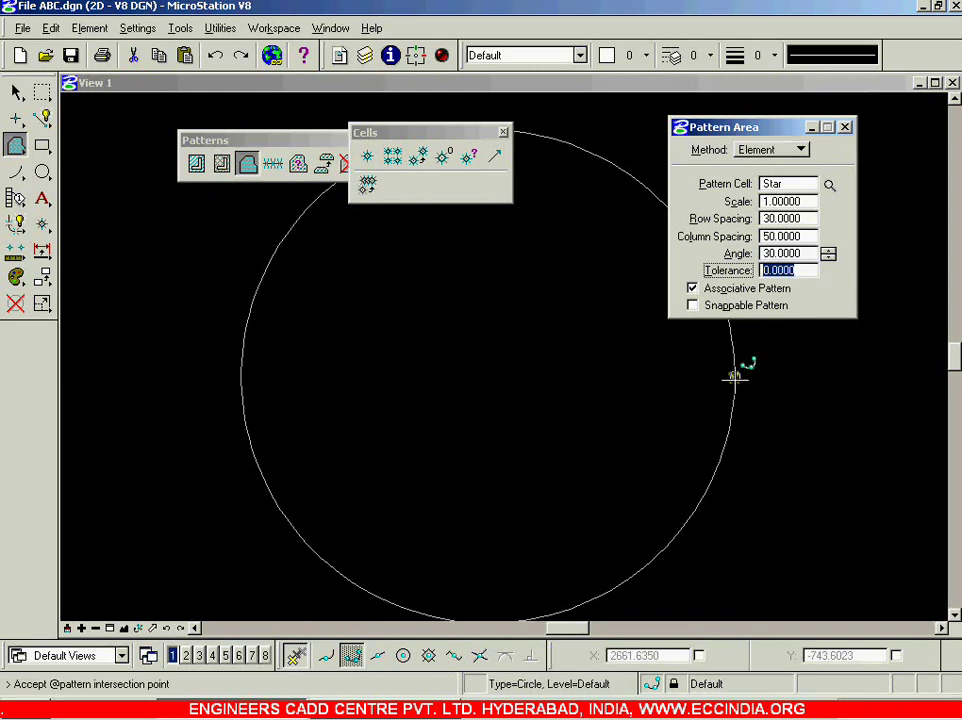
click(814, 424)
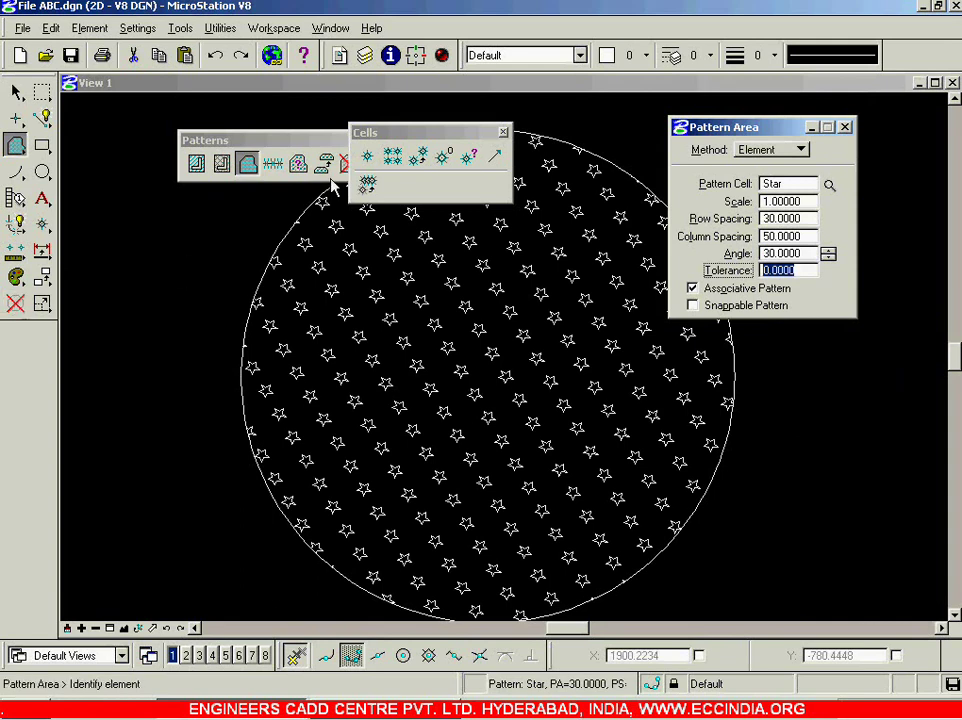
drag(410, 137, 828, 492)
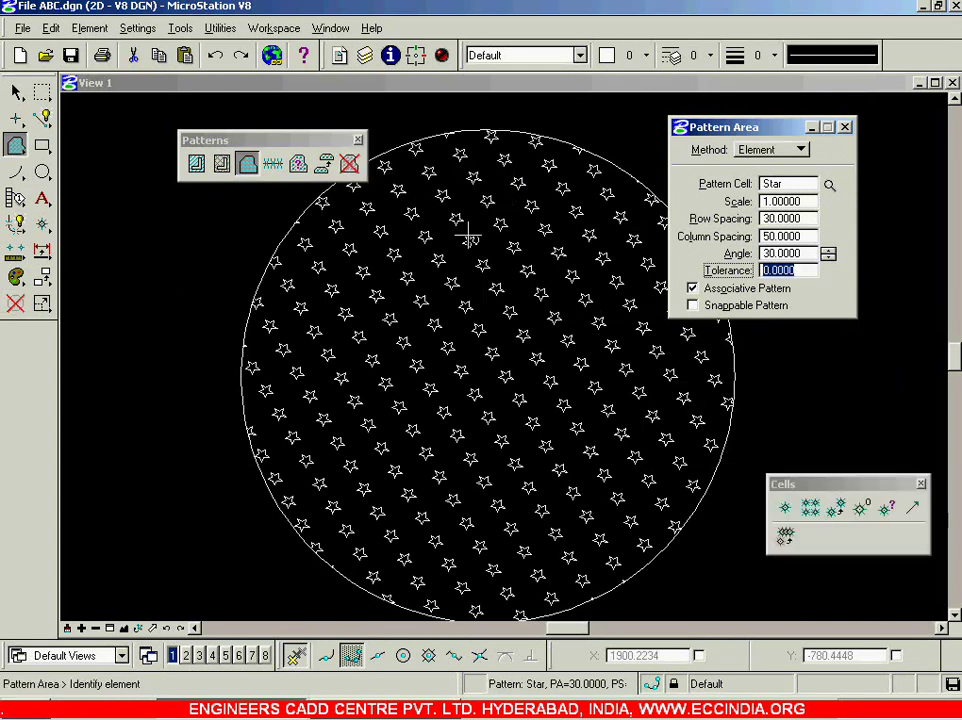
Step: Delete the Star pattern from the circle with Delete Pattern, keeping the circle outline
scroll(385, 180, down, 3)
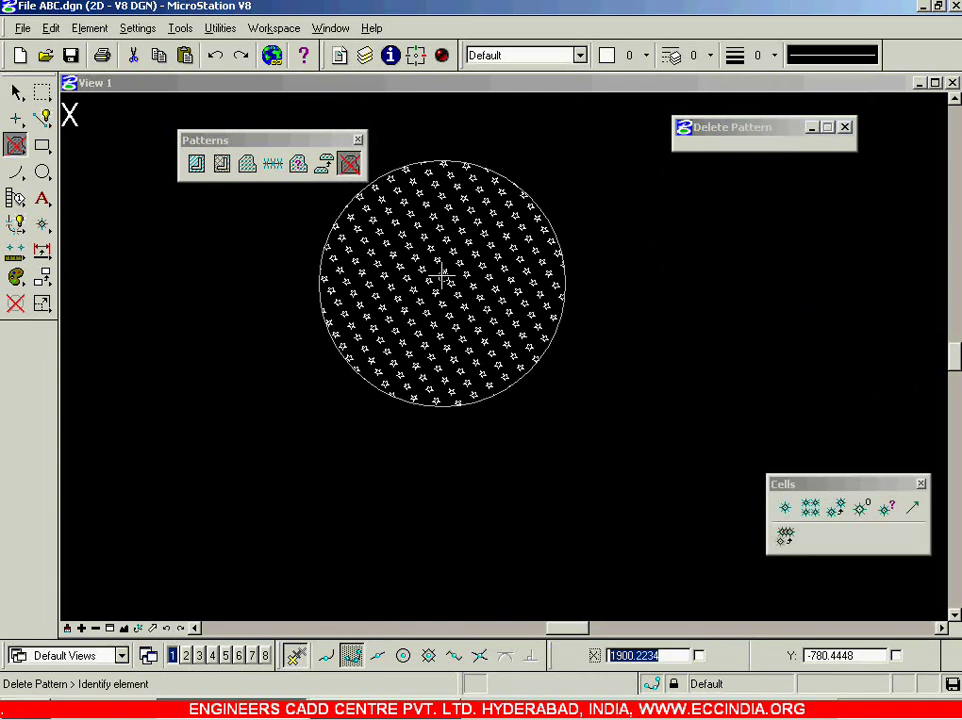
click(405, 270)
scroll(178, 245, up, 3)
scroll(306, 304, down, 3)
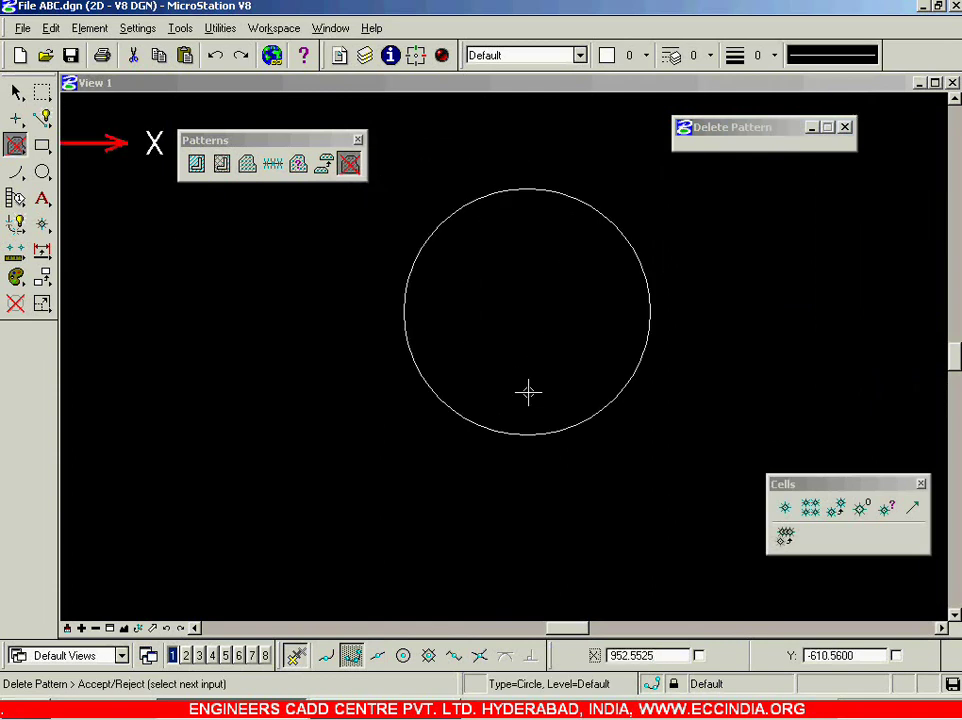
Step: Restart Pattern Area with the Element method, set the scale to 3 and fill the circle with the Star pattern
click(256, 170)
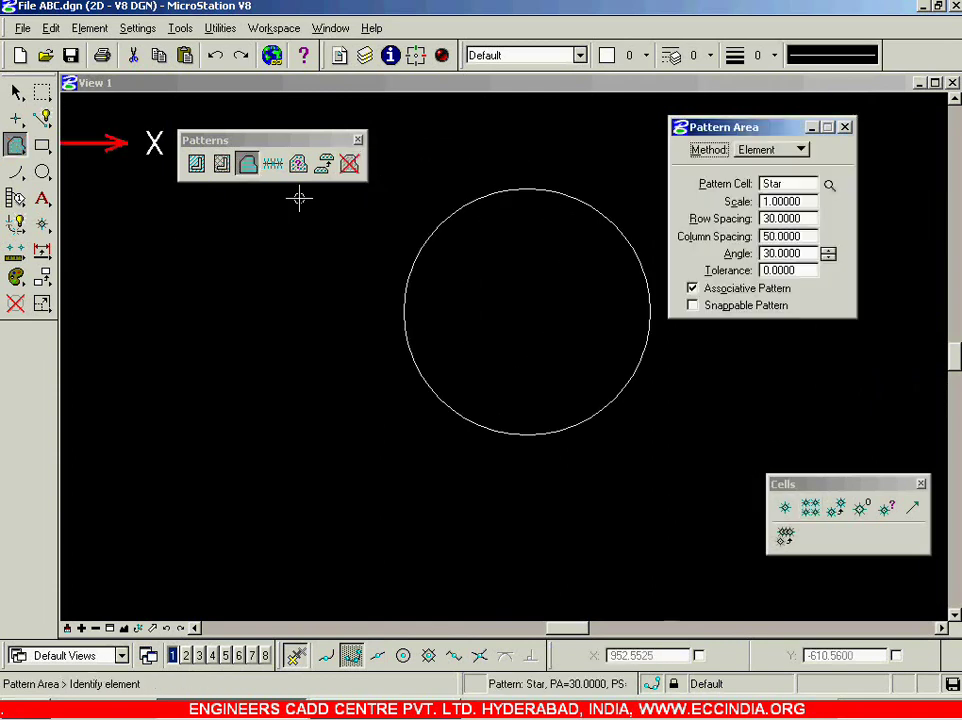
double_click(799, 199)
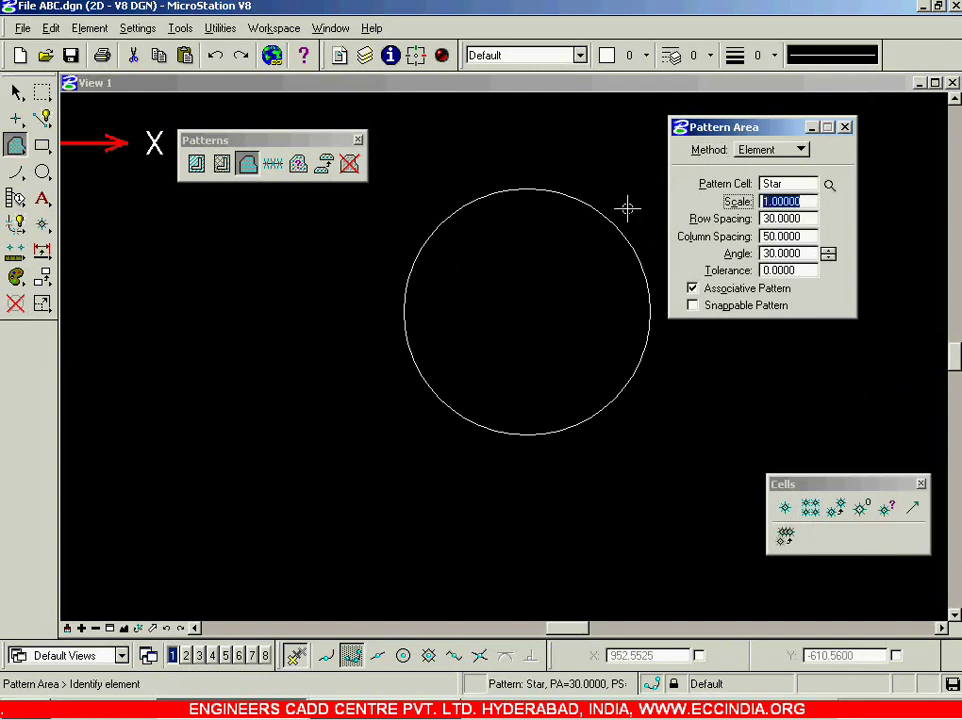
text(3)
key(Tab)
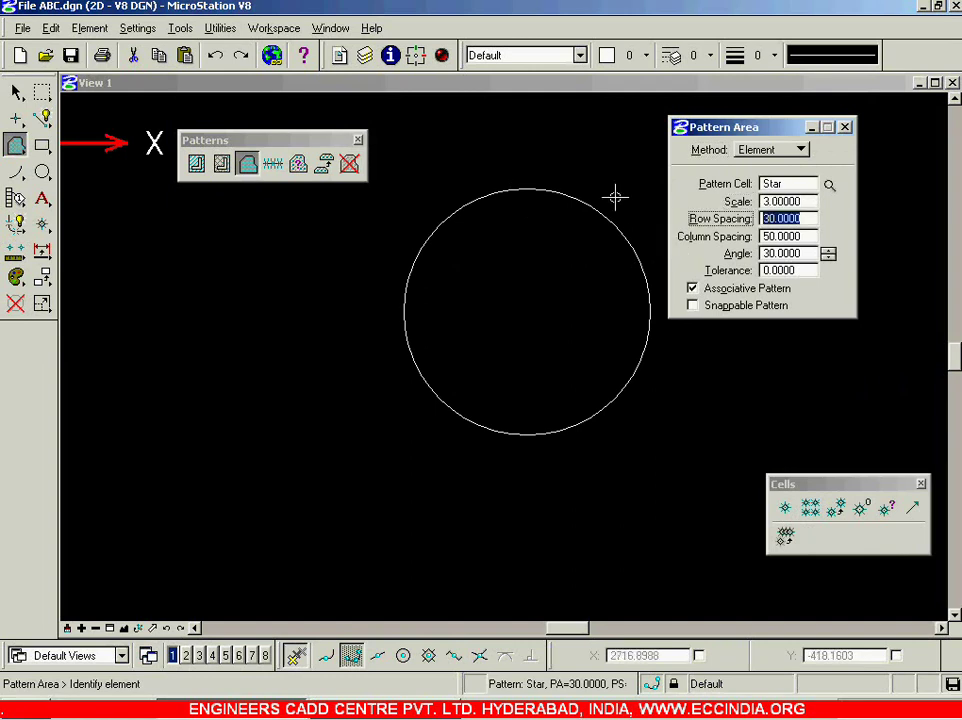
click(580, 193)
click(585, 180)
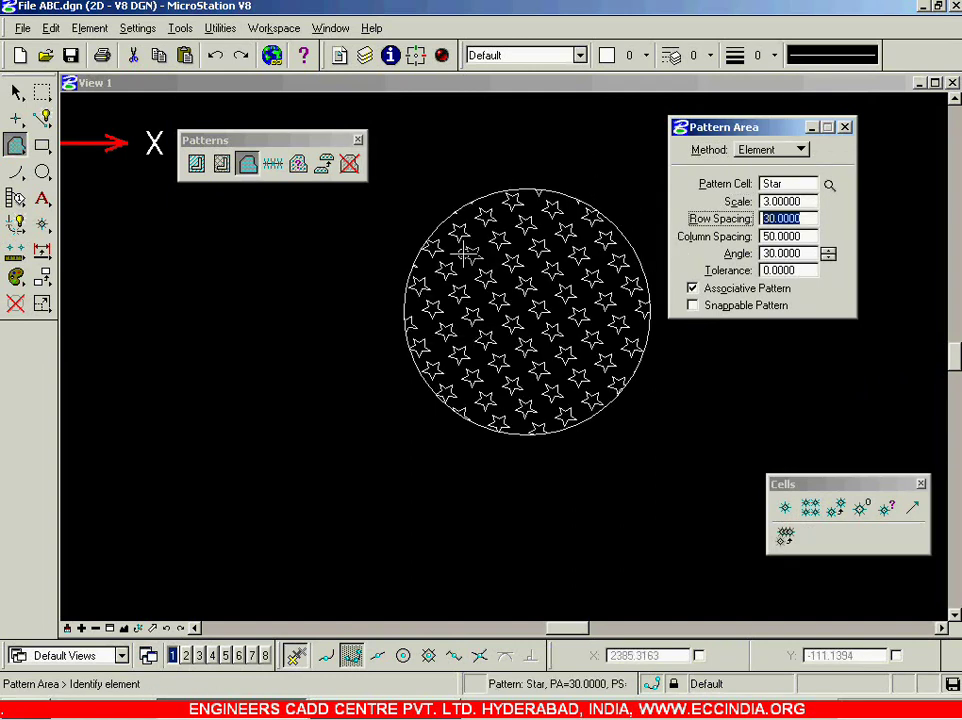
scroll(464, 253, up, 3)
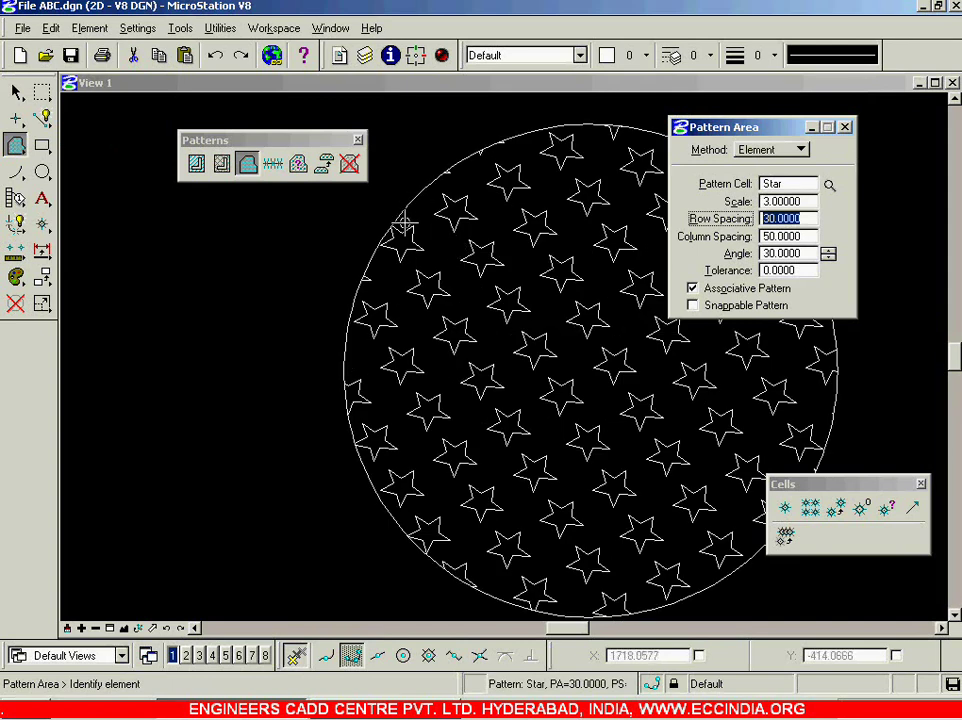
Step: Select the circle together with its Star pattern using Element Selection and delete them
click(16, 92)
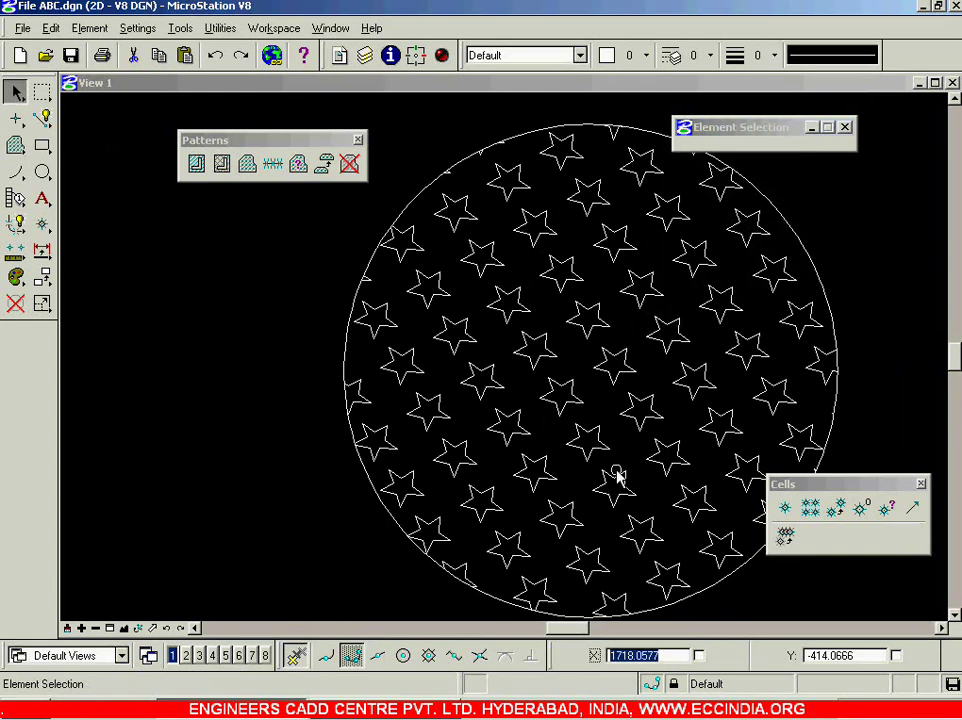
scroll(614, 470, down, 5)
drag(683, 540, 325, 245)
key(Delete)
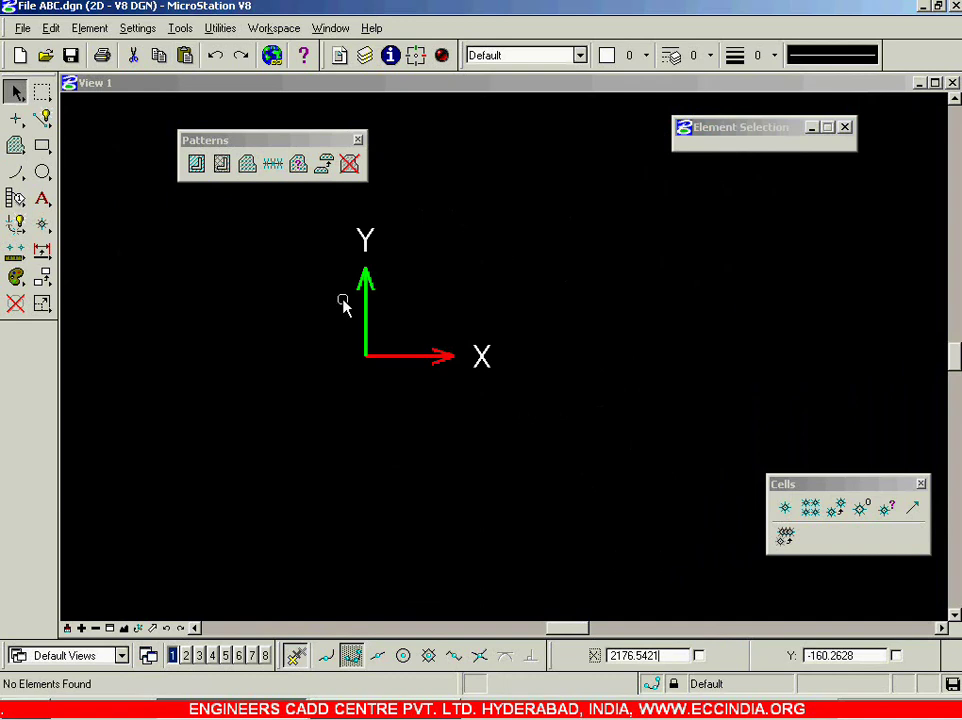
Step: Draw an open three-segment SmartLine in an empty area: one horizontal, one rising diagonally, and one descending about 274 across by 166 down
scroll(430, 263, up, 2)
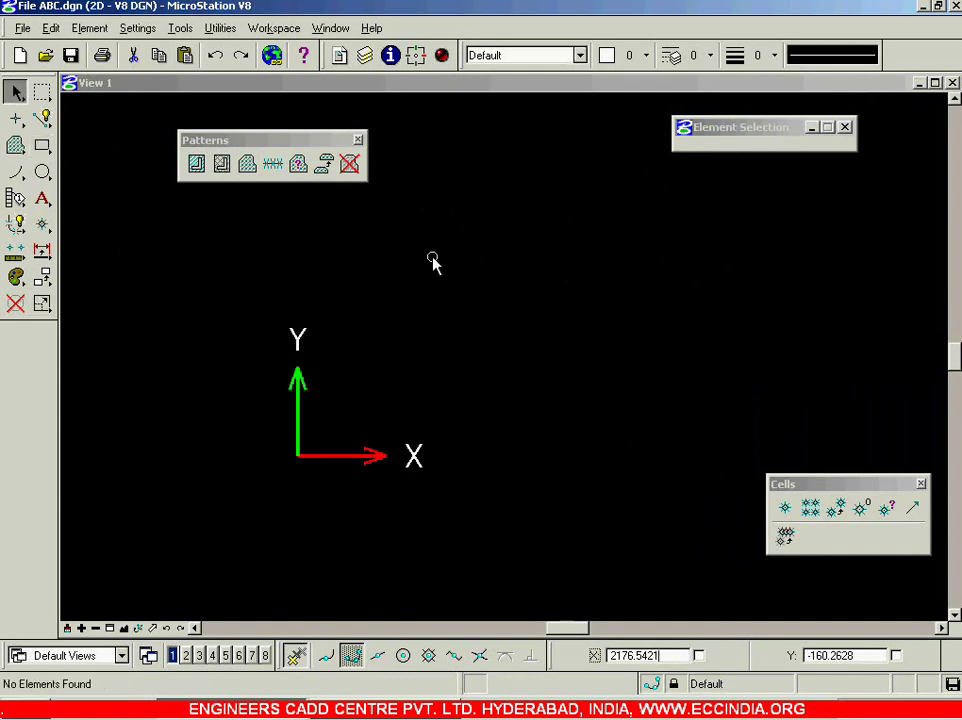
scroll(433, 262, up, 2)
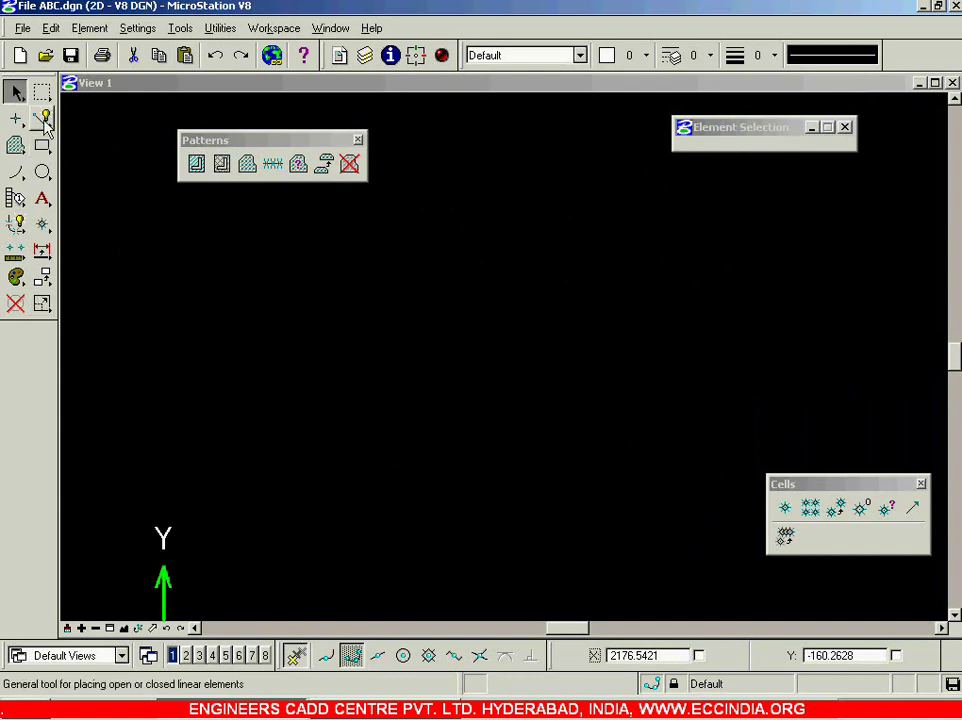
click(273, 166)
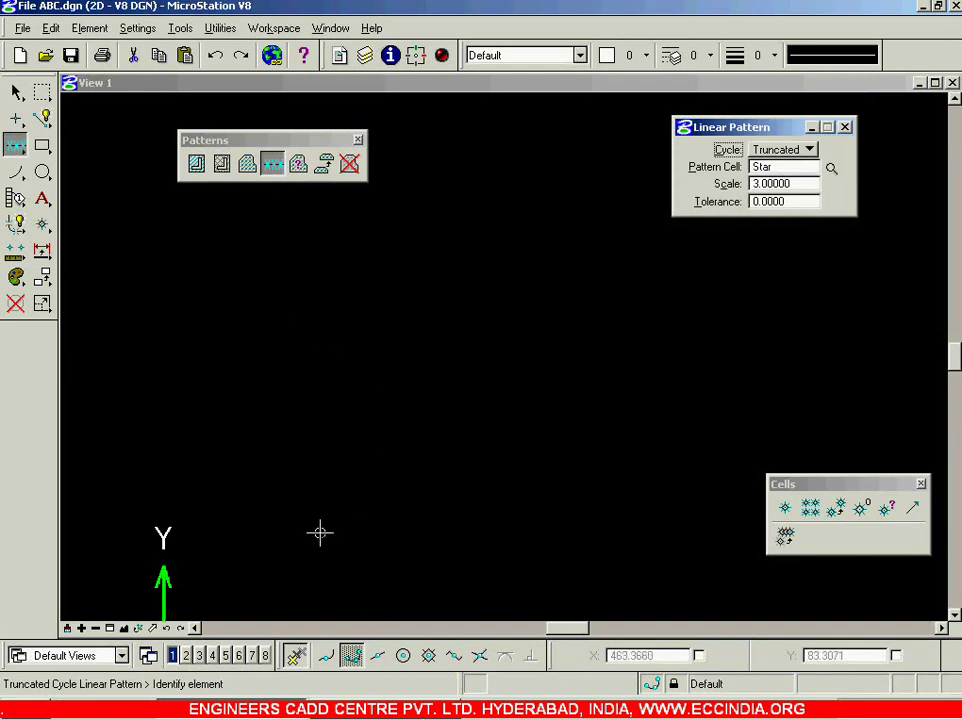
click(41, 118)
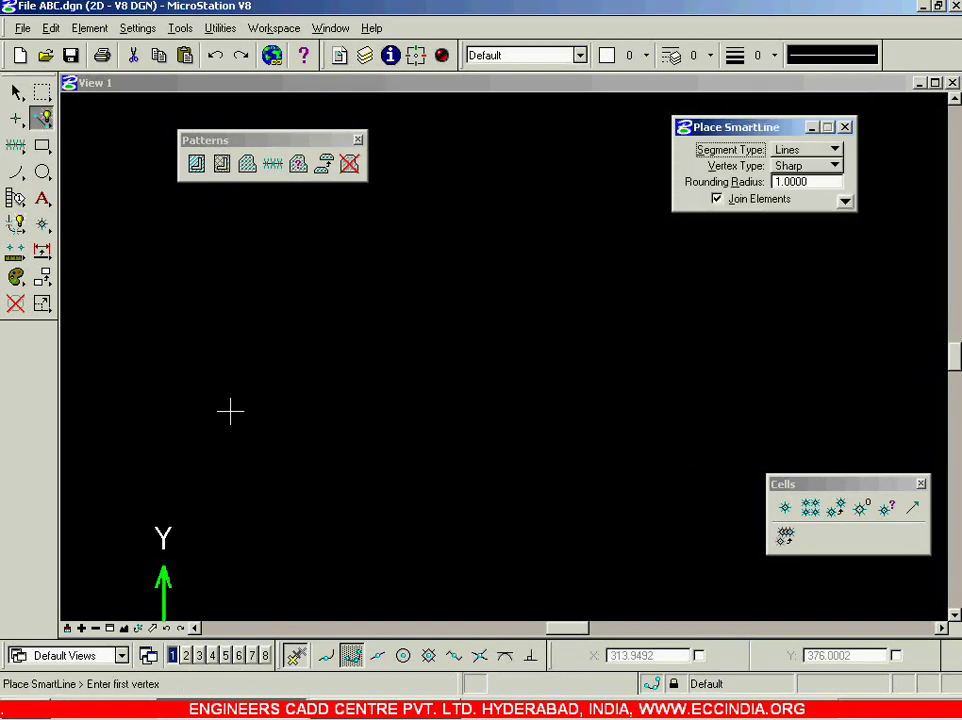
click(210, 441)
click(518, 441)
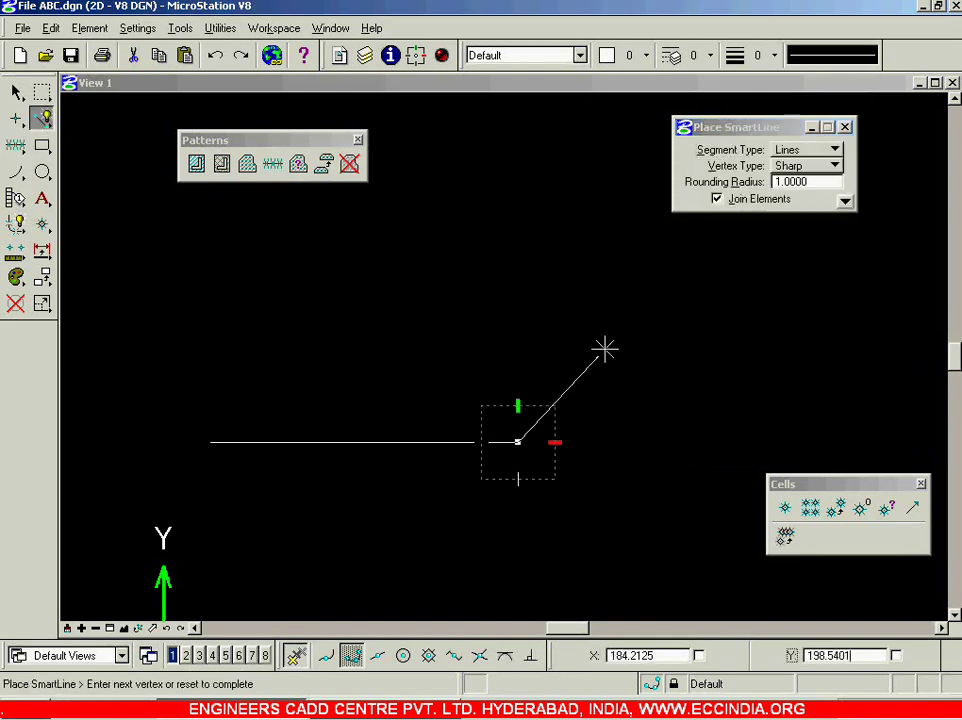
click(677, 273)
click(803, 348)
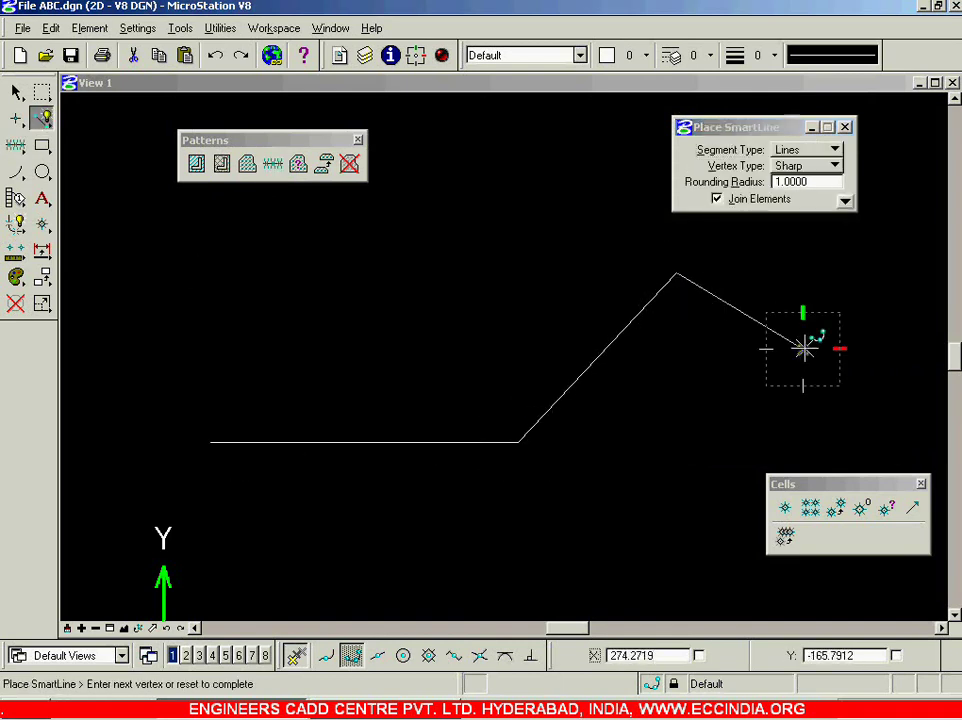
right_click(660, 350)
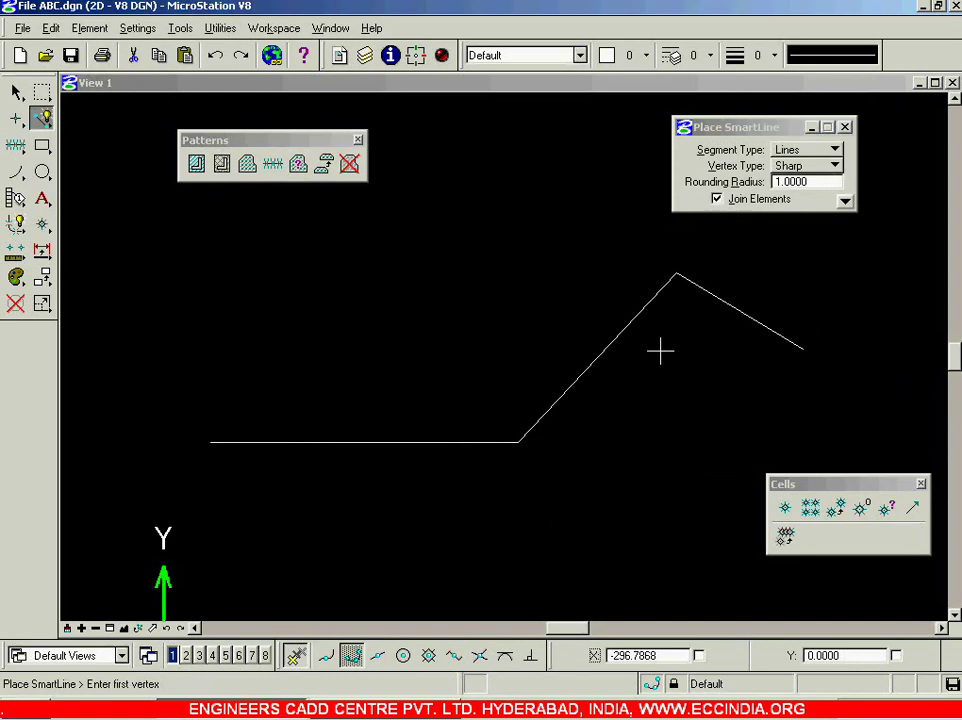
Step: Apply a Linear Pattern with the Truncated cycle and the Star cell at scale 3 along the three-segment line
click(273, 165)
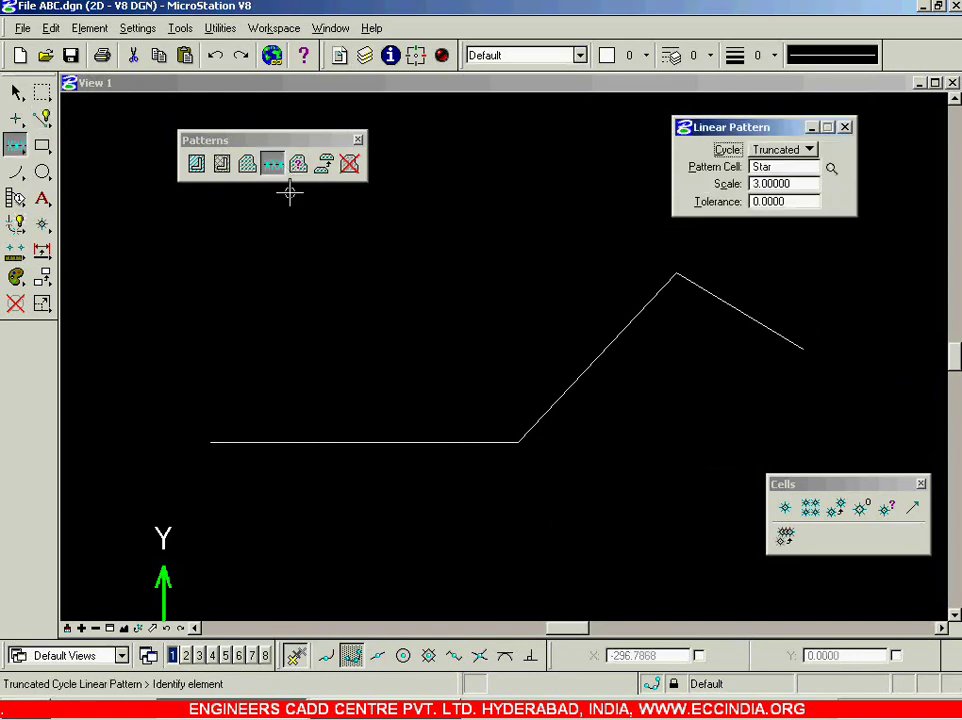
click(400, 442)
click(460, 365)
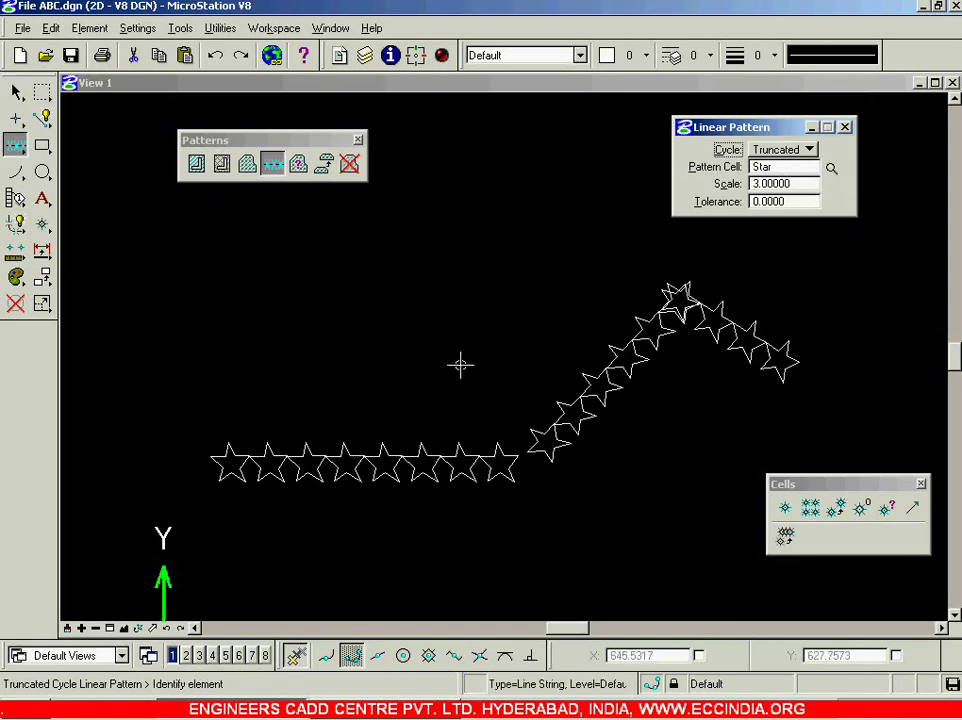